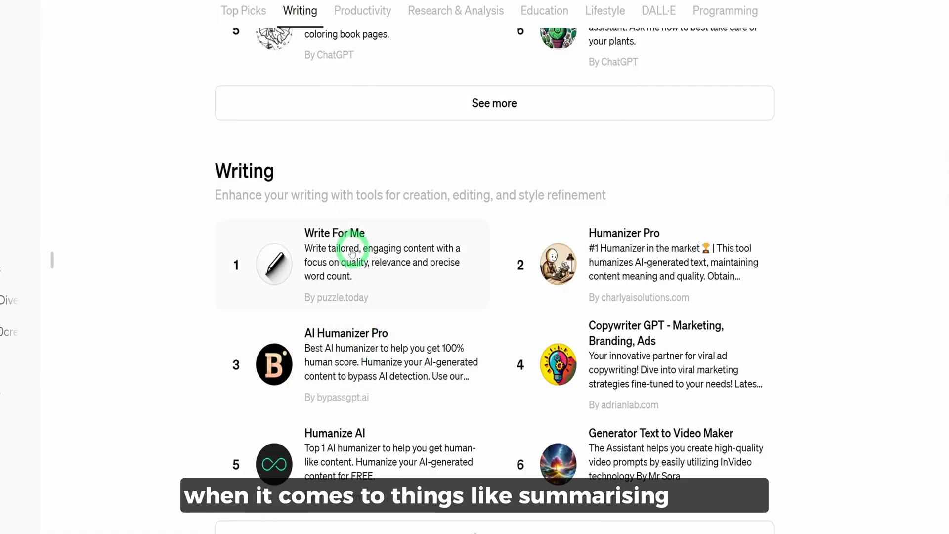
Step: Scroll up through the GPT store tabs and return to a new, empty ChatGPT chat
scroll(428, 300, "up", 5)
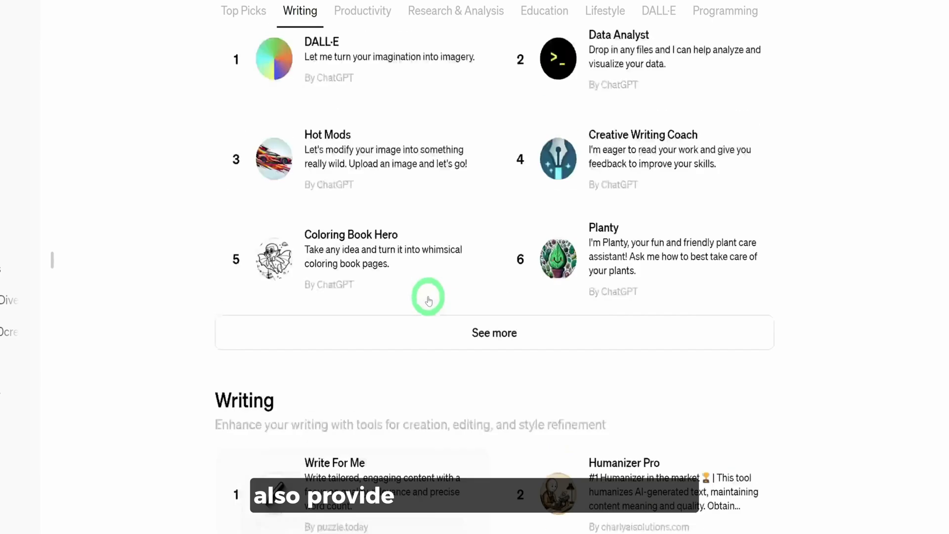
scroll(428, 300, "up", 17)
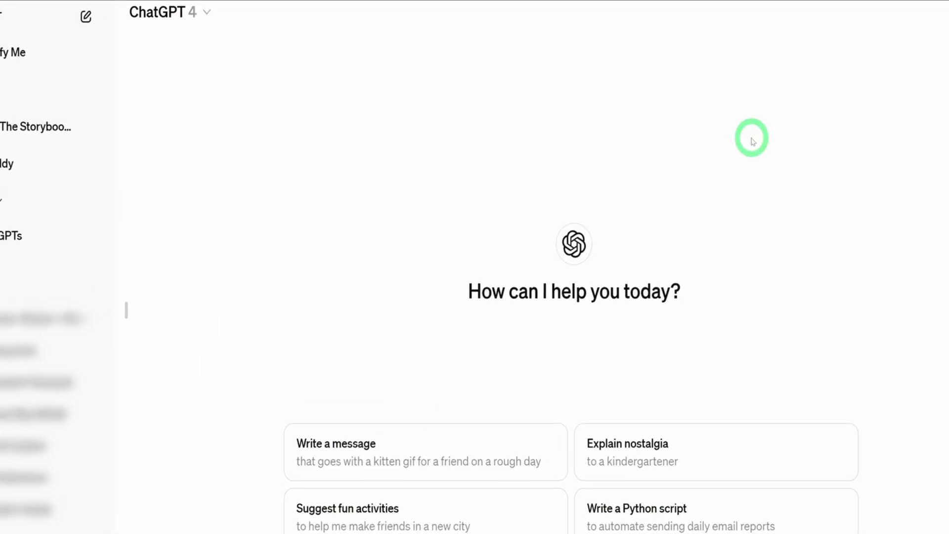
Step: Open the ChatGPT 4 model picker listing GPT-4o, GPT-4 and GPT-3.5
left_click(206, 13)
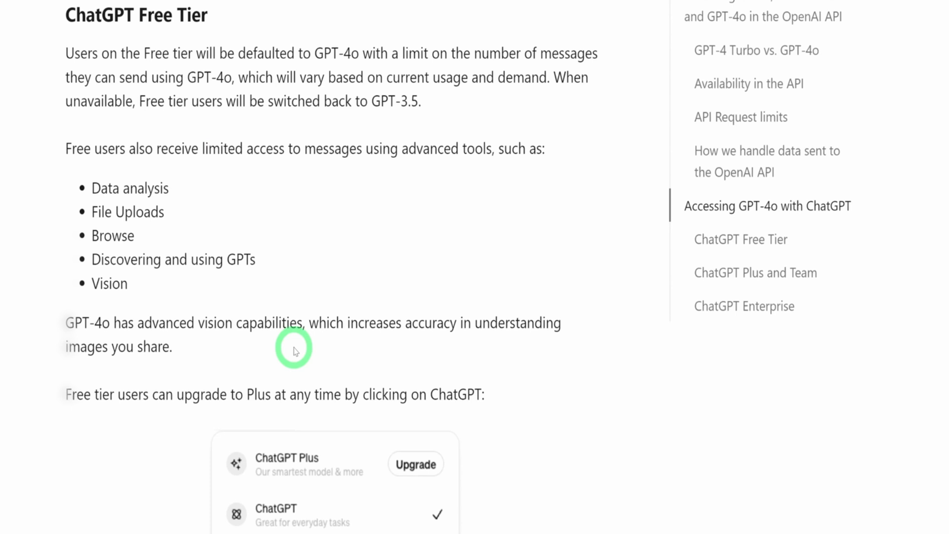
Step: Scroll the GPT-4o Help Center article from 'ChatGPT Free Tier' down to 'ChatGPT Plus and Team'
scroll(295, 350, "down", 10)
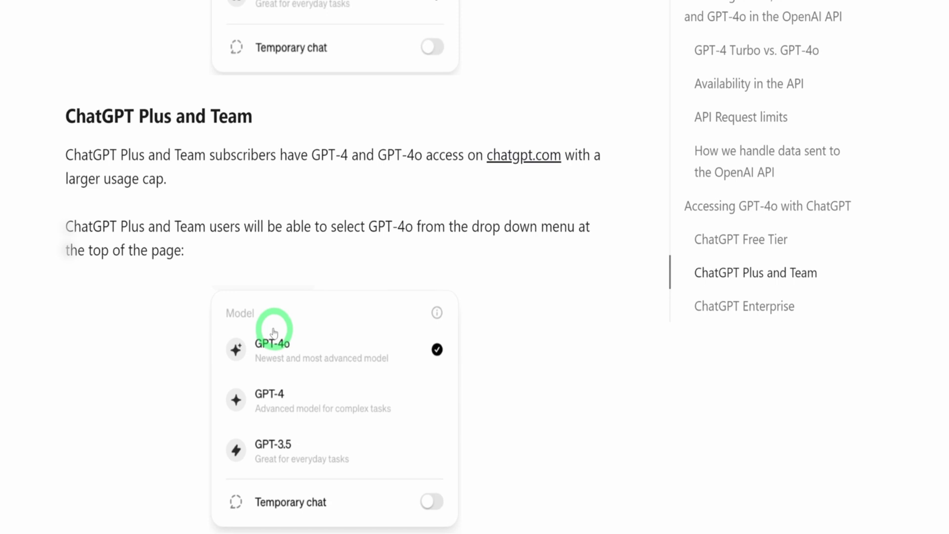
Step: Scroll down to the May 13th 2024 GPT-4o message limits paragraph for Plus users
scroll(273, 332, "down", 4)
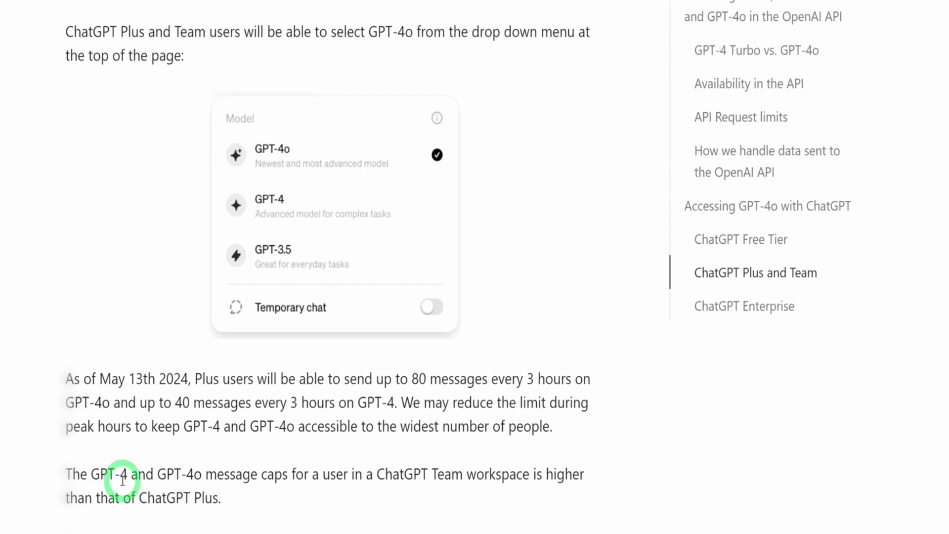
scroll(123, 479, "down", 3)
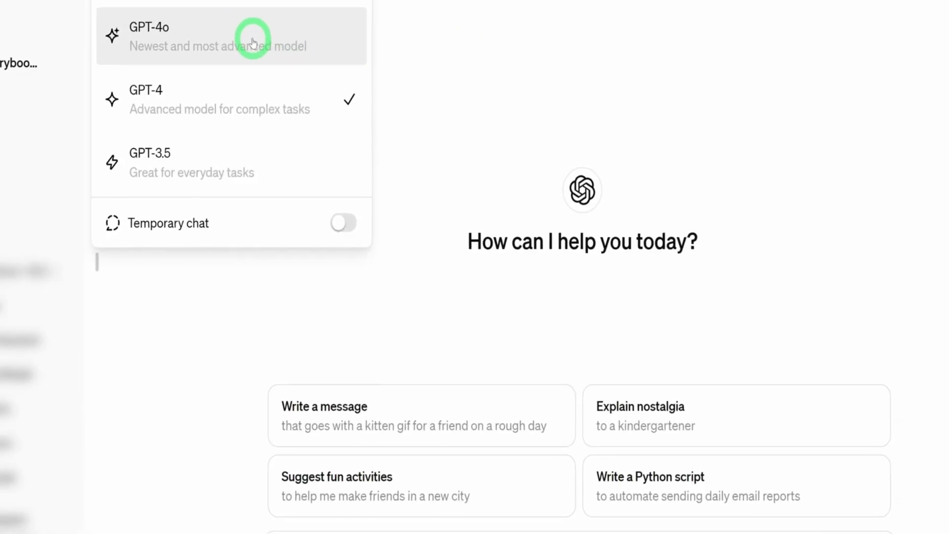
Step: Switch to GPT-4o and send Youtube Analytics.xlsx with the best-posting-times chart and video-types prompt
left_click(253, 42)
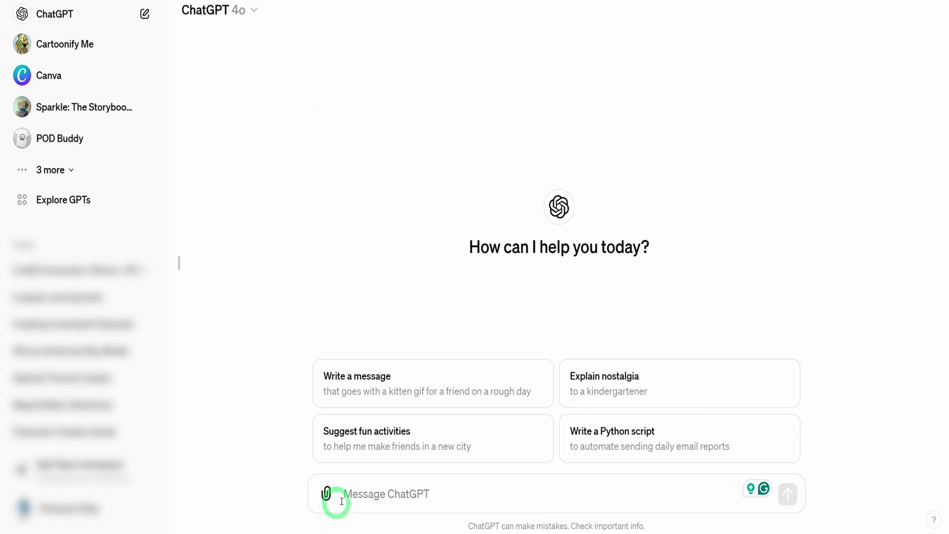
left_click(327, 494)
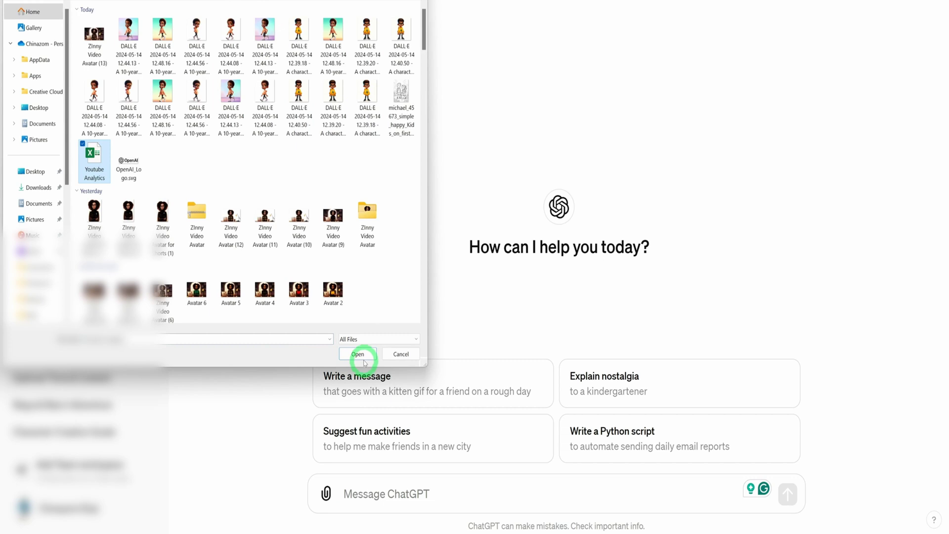
left_click(358, 354)
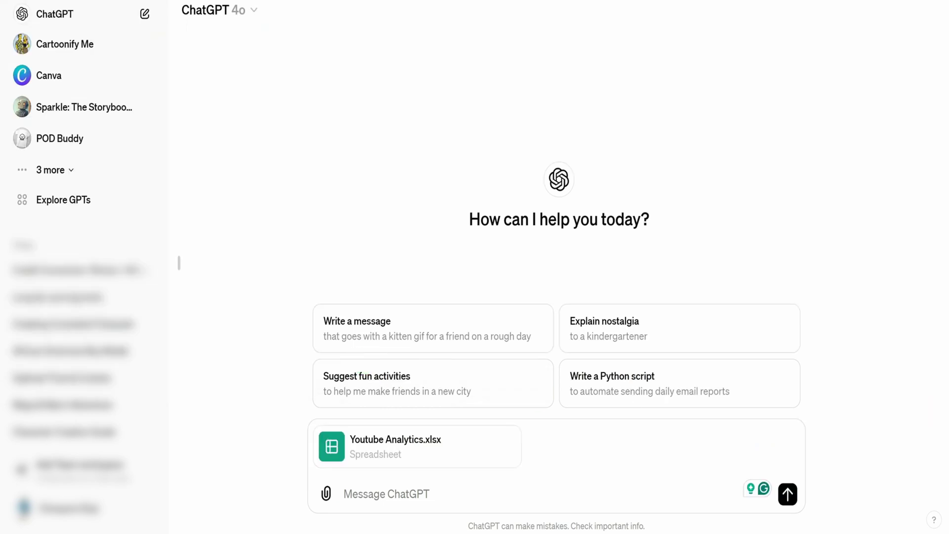
left_click(362, 485)
key("ctrl+v")
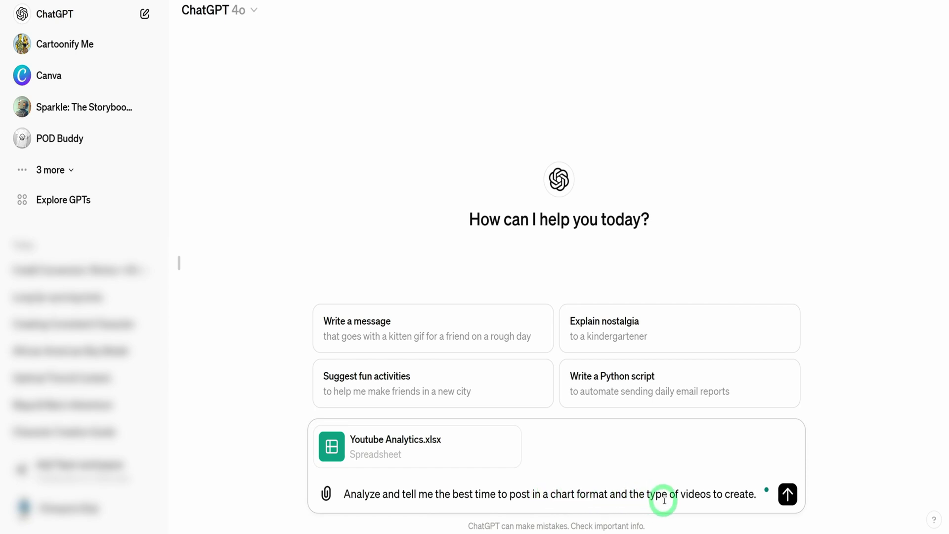
left_click(787, 494)
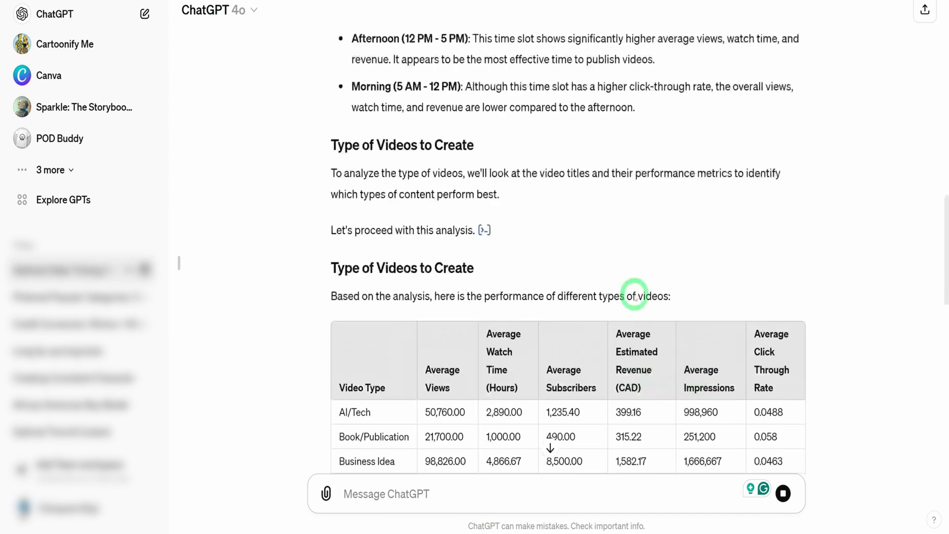
Step: Scroll through the posting-time and video-type tables and recommendations down to the chart offer
scroll(638, 282, "up", 8)
scroll(643, 272, "up", 10)
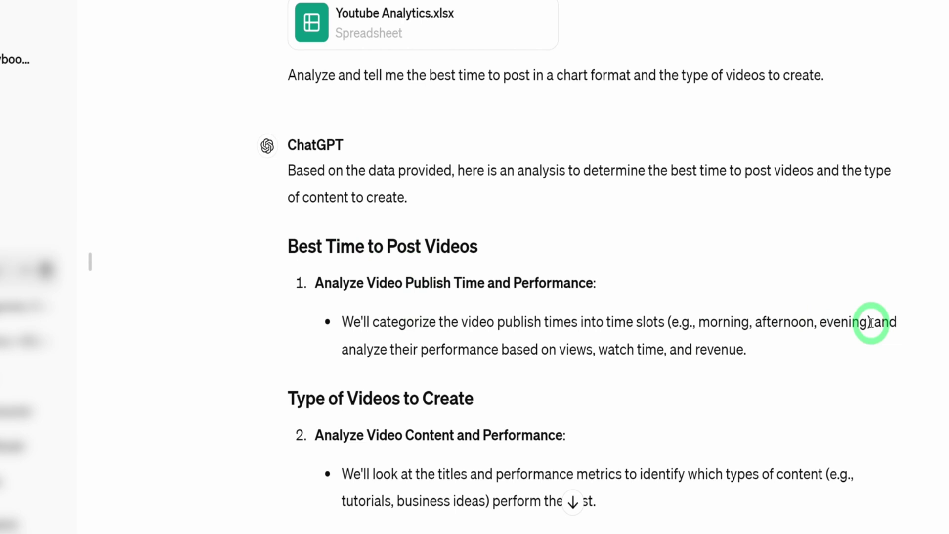
scroll(850, 328, "down", 3)
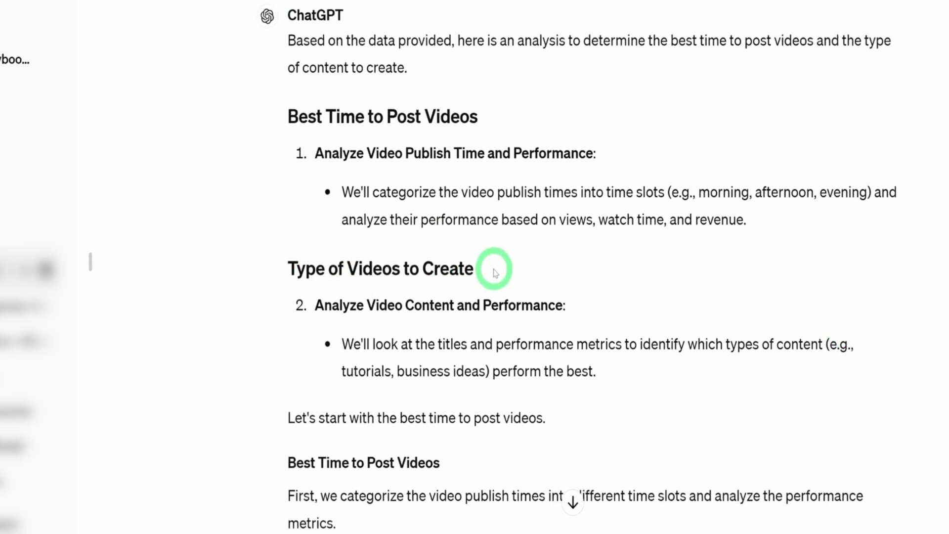
scroll(495, 272, "down", 6)
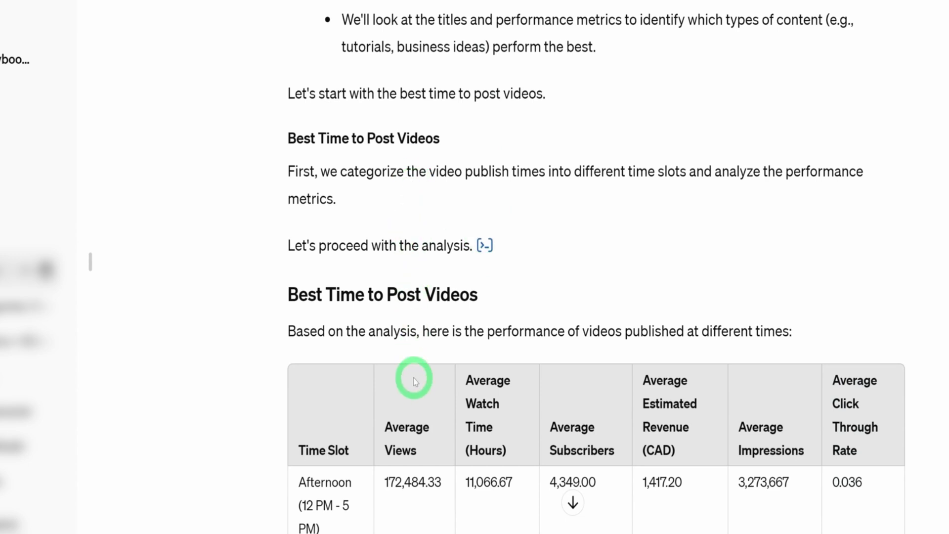
scroll(414, 379, "down", 4)
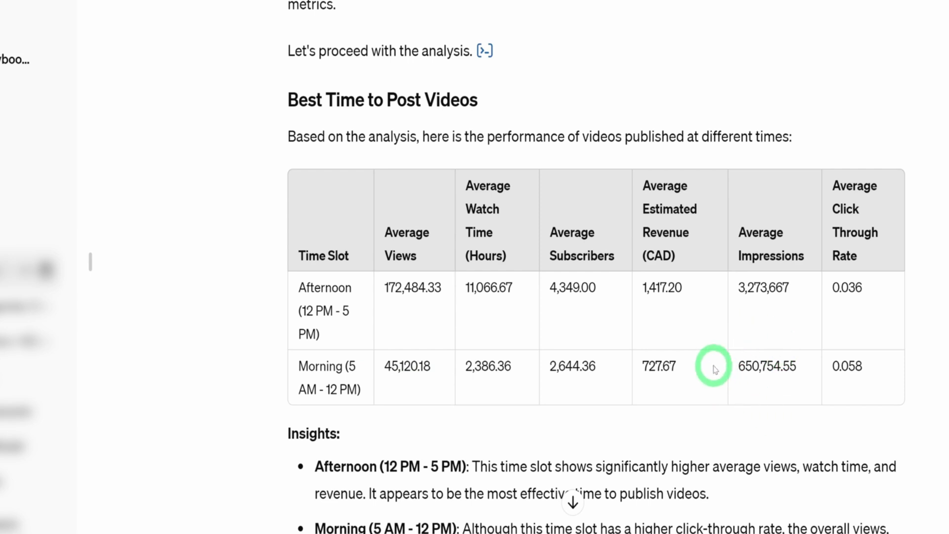
scroll(832, 379, "down", 3)
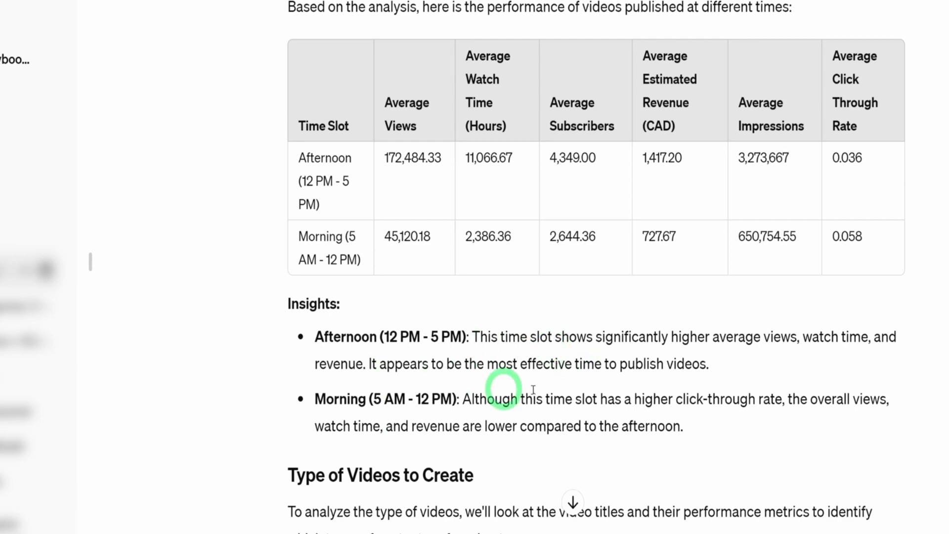
scroll(529, 391, "down", 4)
scroll(529, 274, "down", 8)
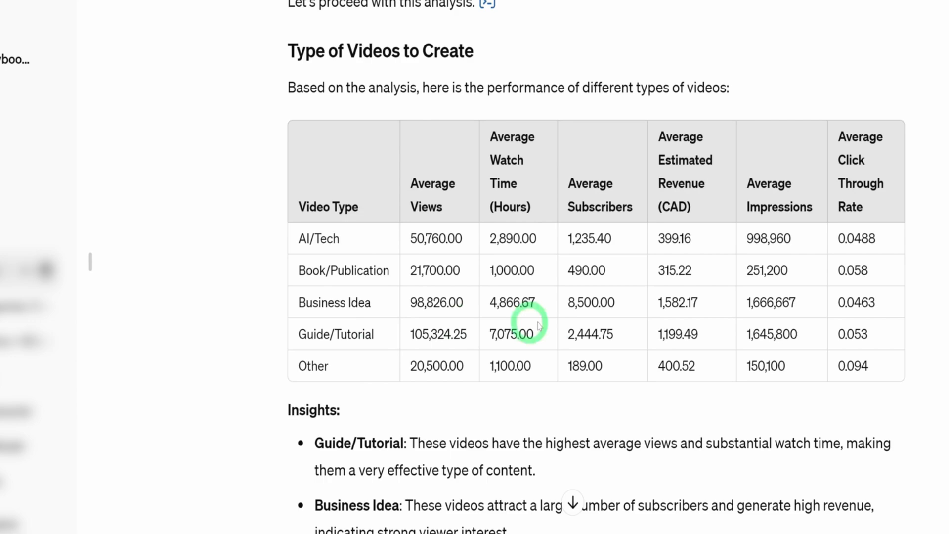
scroll(573, 321, "down", 5)
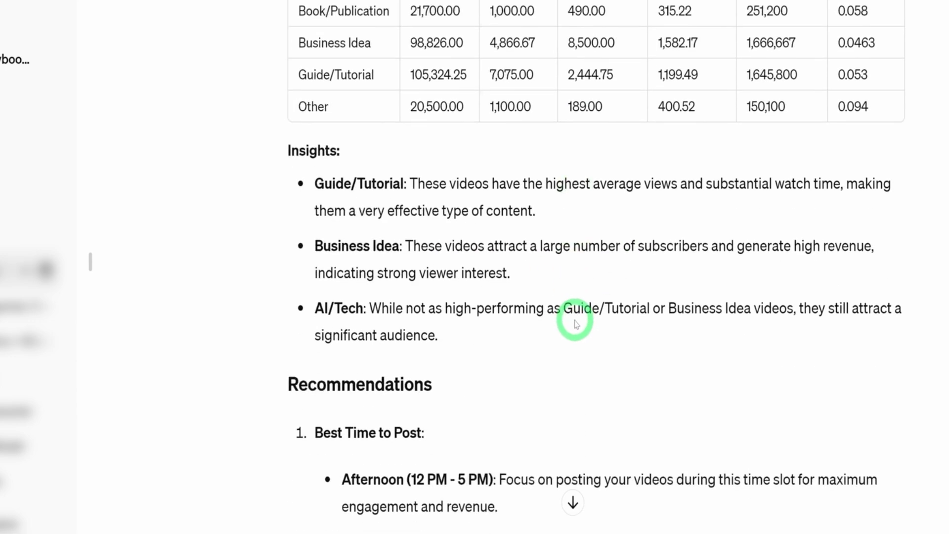
scroll(575, 325, "down", 8)
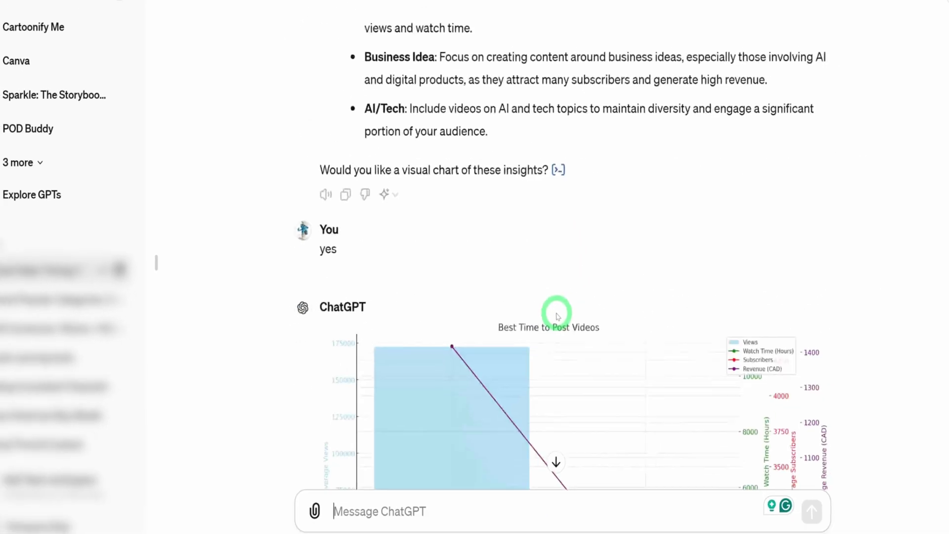
Step: Scroll through the Best Time to Post Videos and Performance by Video Type charts and summary
scroll(541, 253, "down", 1)
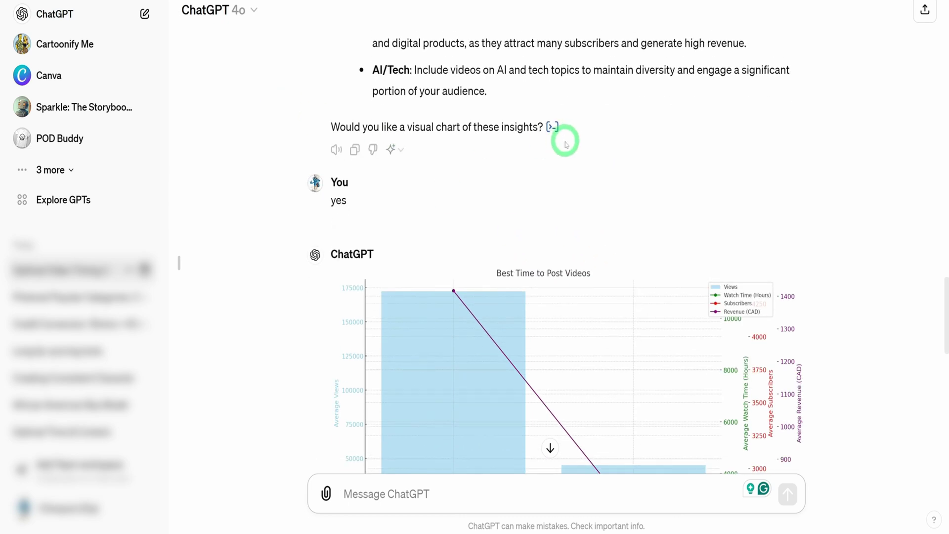
scroll(567, 145, "down", 5)
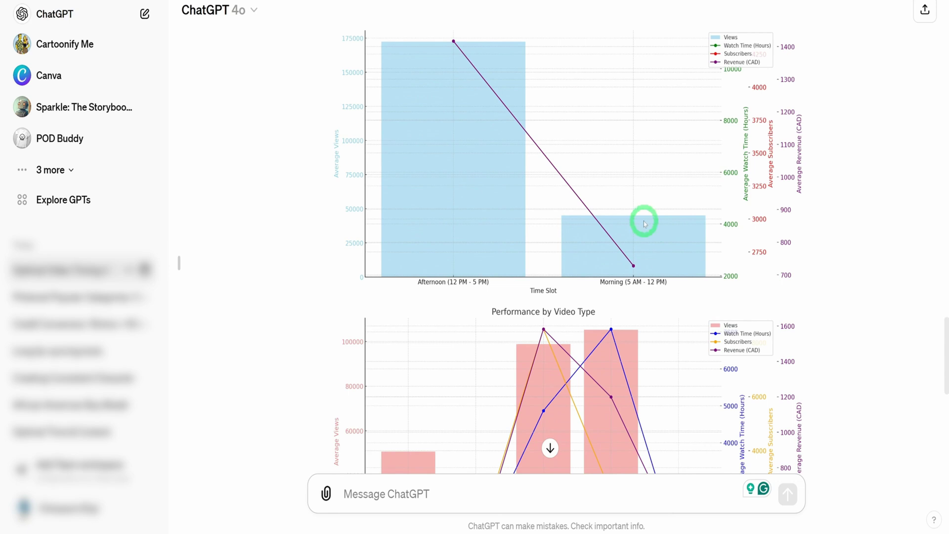
scroll(820, 232, "down", 3)
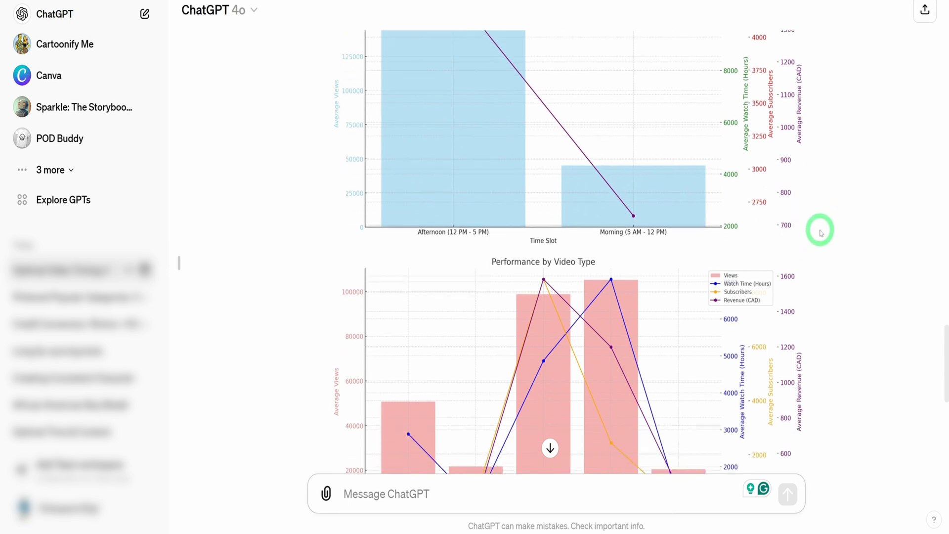
scroll(820, 241, "down", 5)
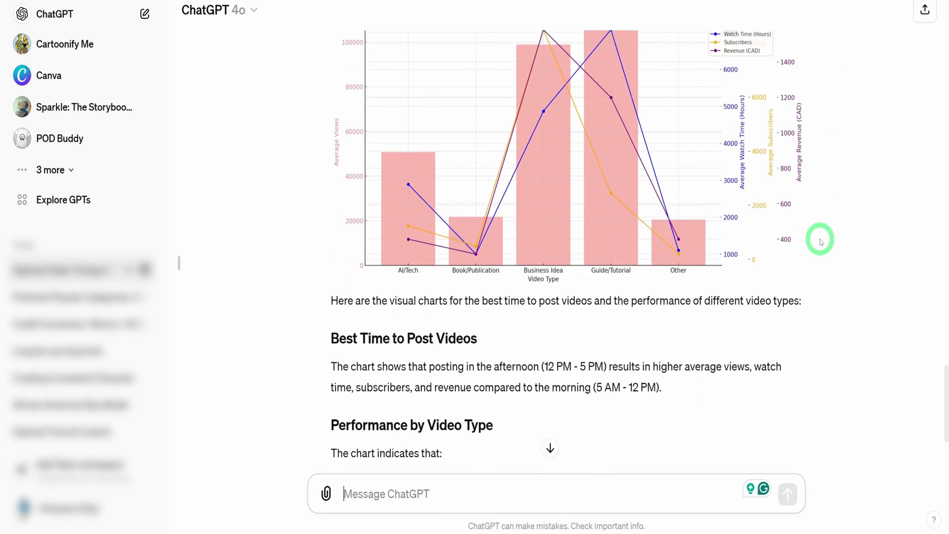
scroll(821, 241, "down", 2)
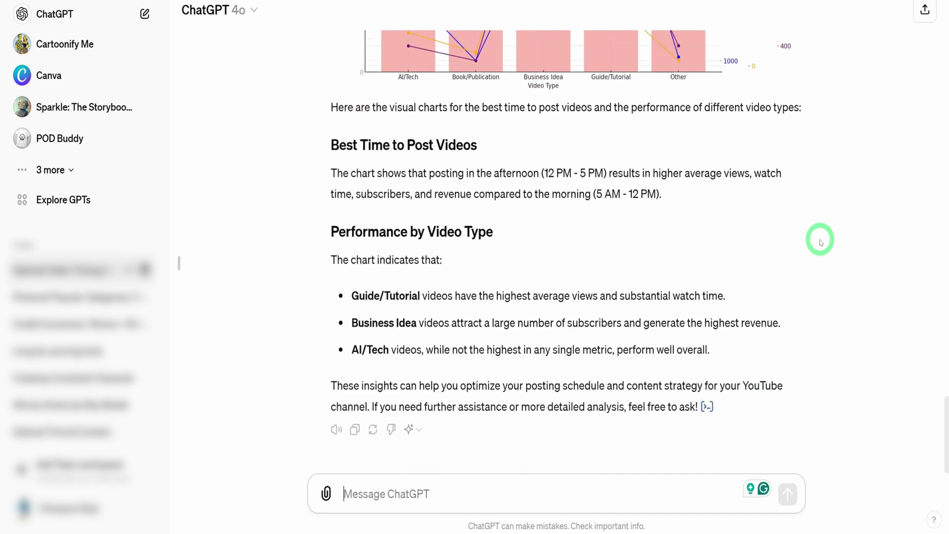
scroll(821, 242, "up", 8)
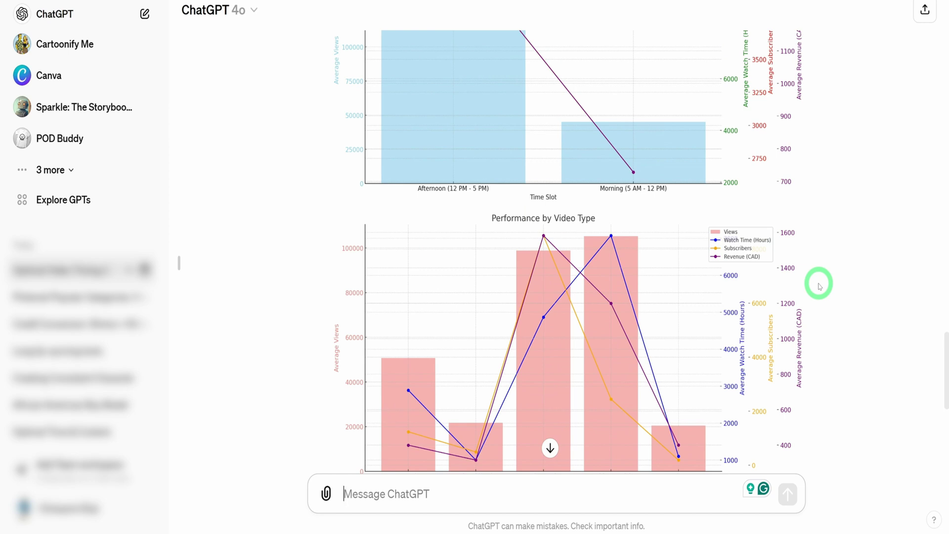
scroll(749, 292, "down", 1)
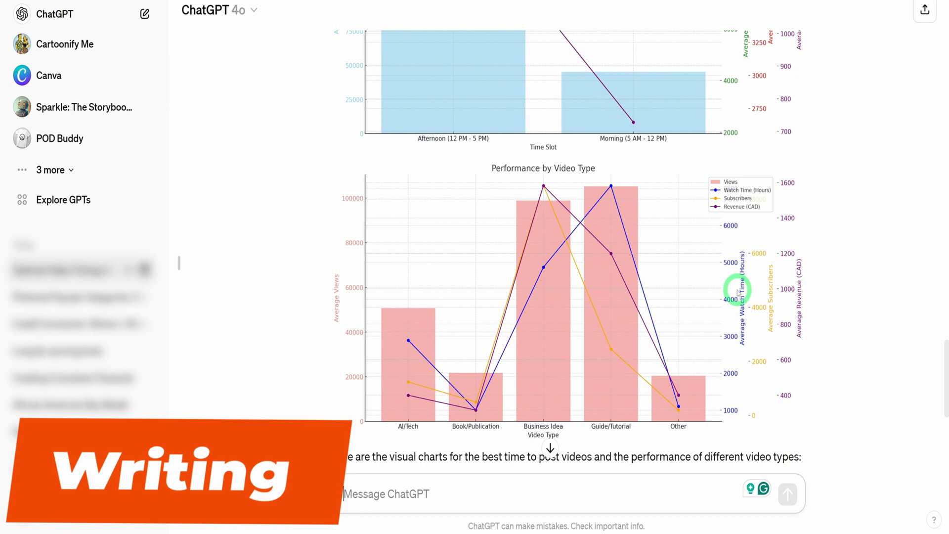
scroll(668, 267, "down", 7)
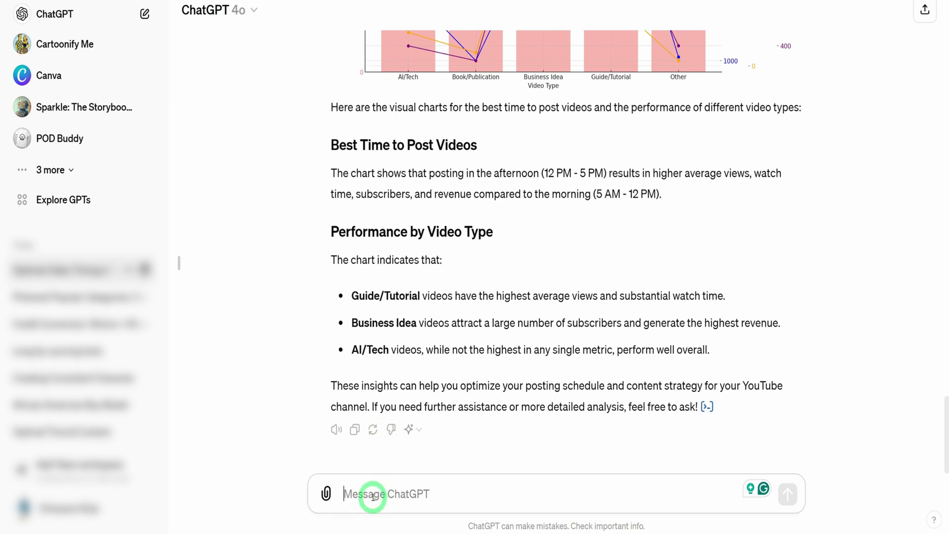
Step: Send the animation trailer prompt about Maya and her dog, with 'Maya' capitalised
type("write an animation video trailer about a young called maya and her dog on an adventure to find a missing treasure.")
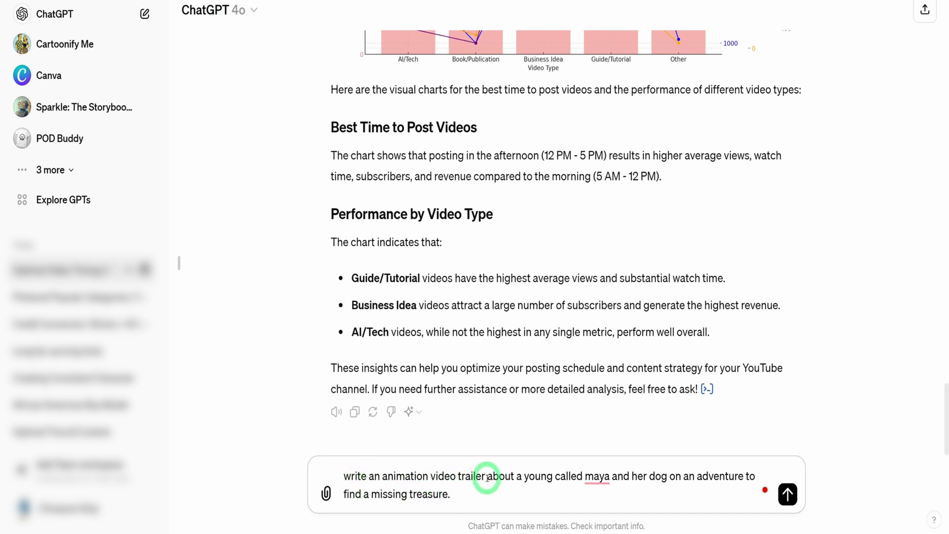
mouse_move(590, 478)
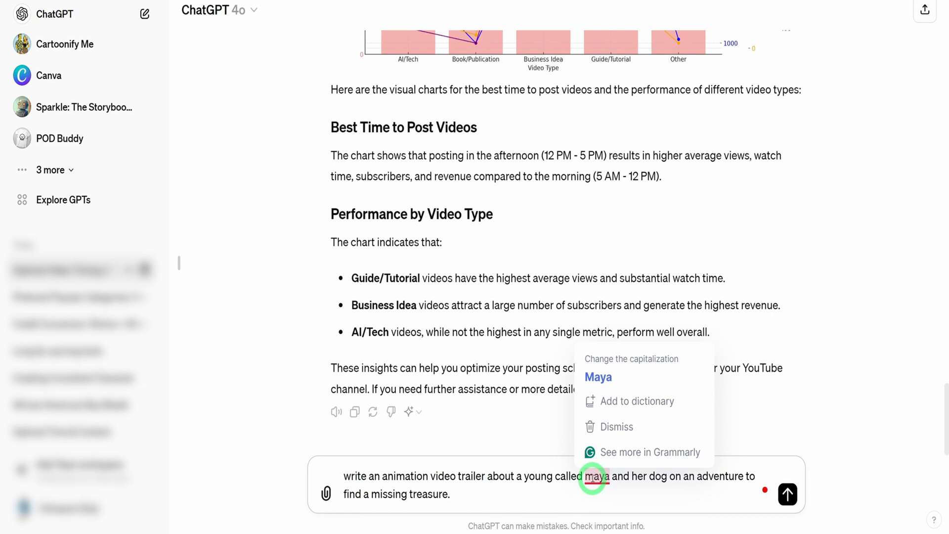
left_click(601, 376)
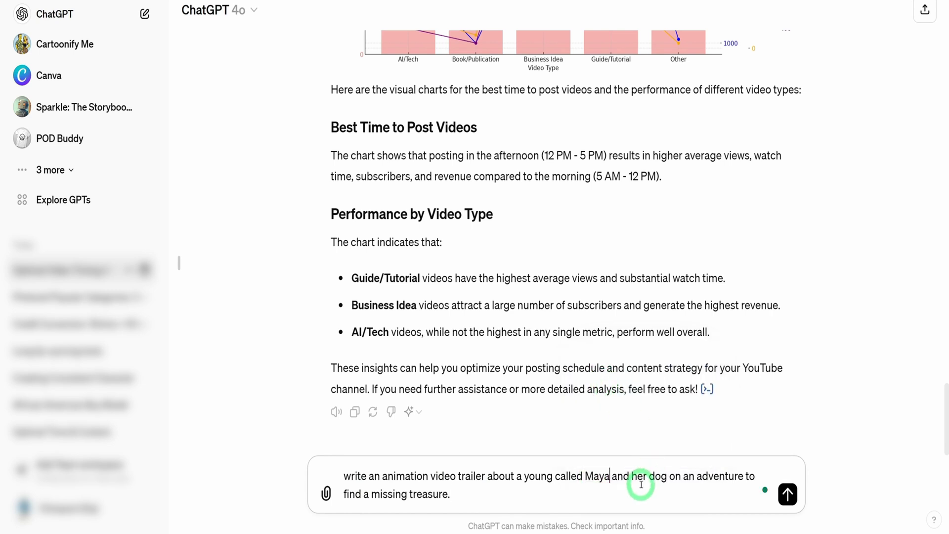
left_click(787, 494)
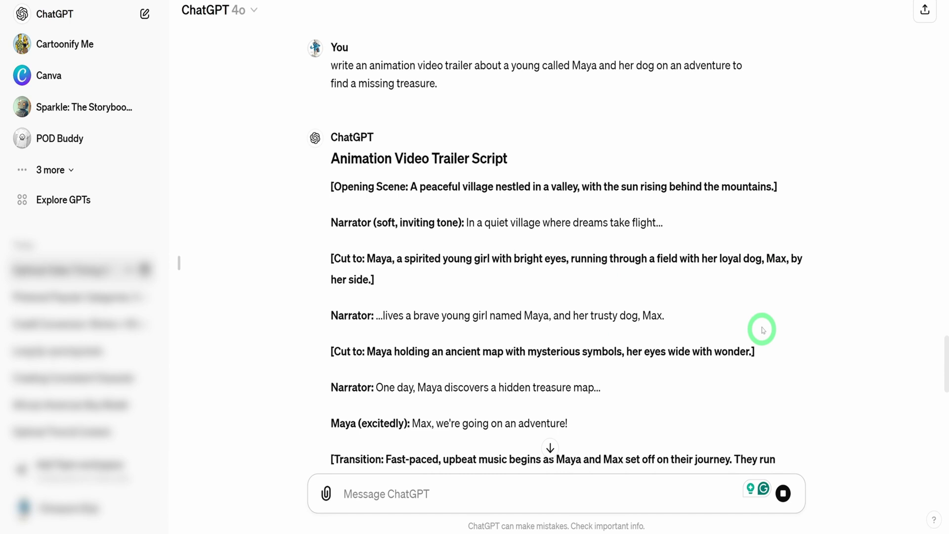
Step: Read through the 'Maya and Max: The Quest for the Lost Treasure' script to End of Trailer
scroll(762, 328, "down", 2)
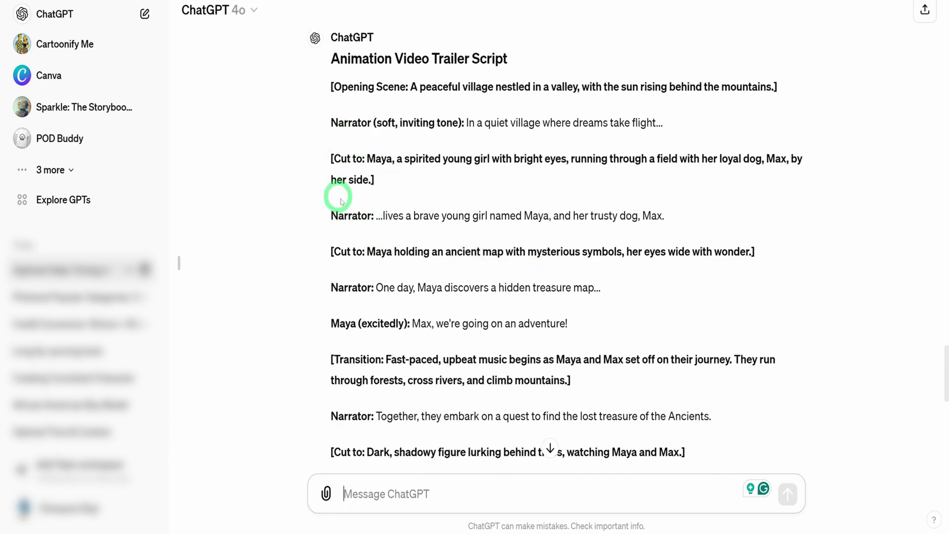
scroll(414, 247, "down", 10)
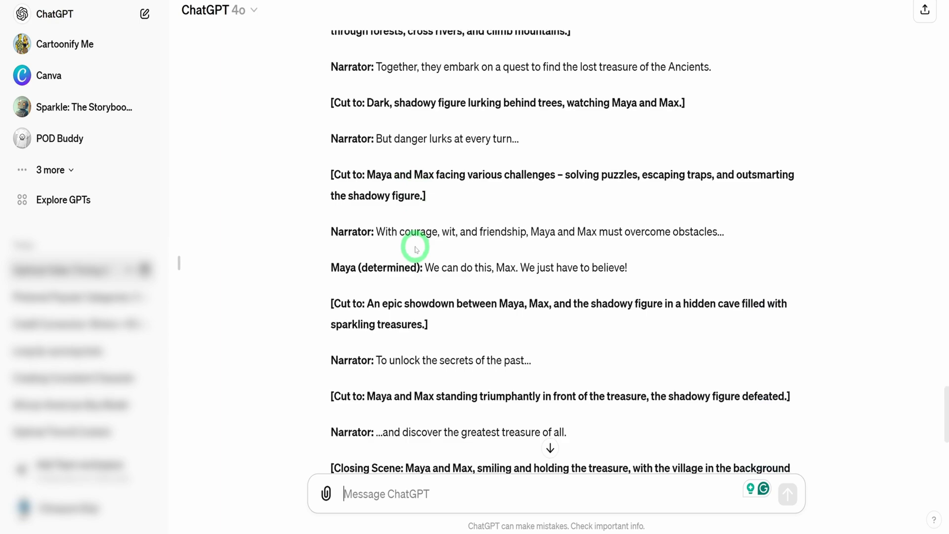
scroll(415, 249, "down", 2)
scroll(415, 248, "up", 7)
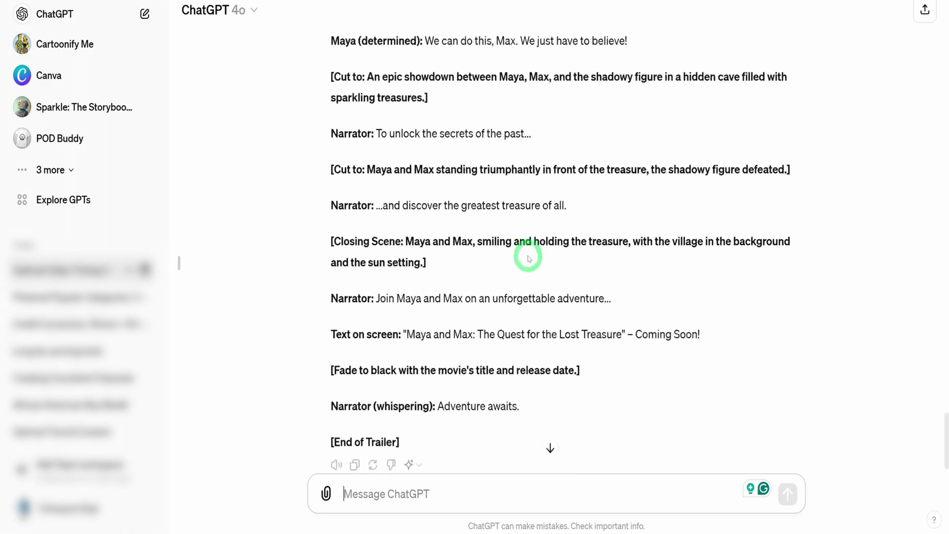
scroll(540, 290, "down", 1)
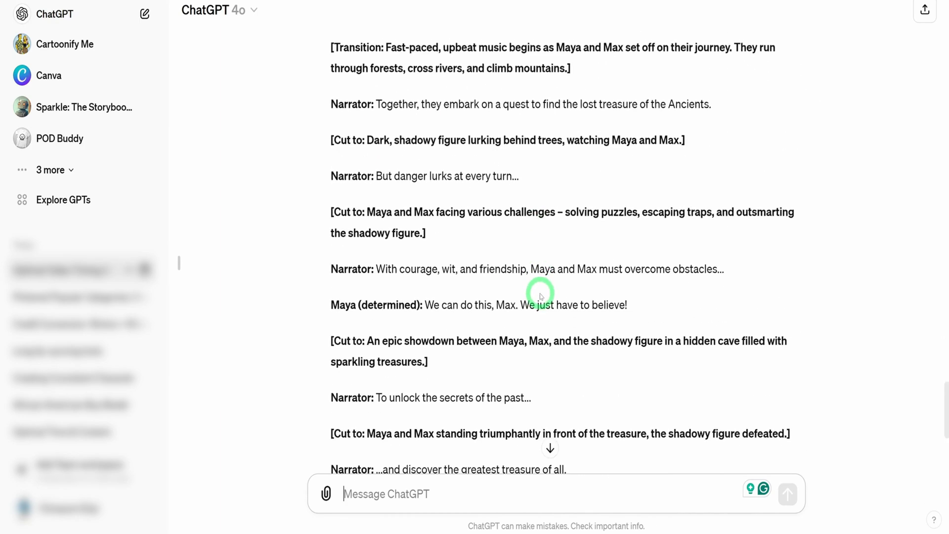
scroll(540, 296, "up", 6)
scroll(550, 264, "down", 14)
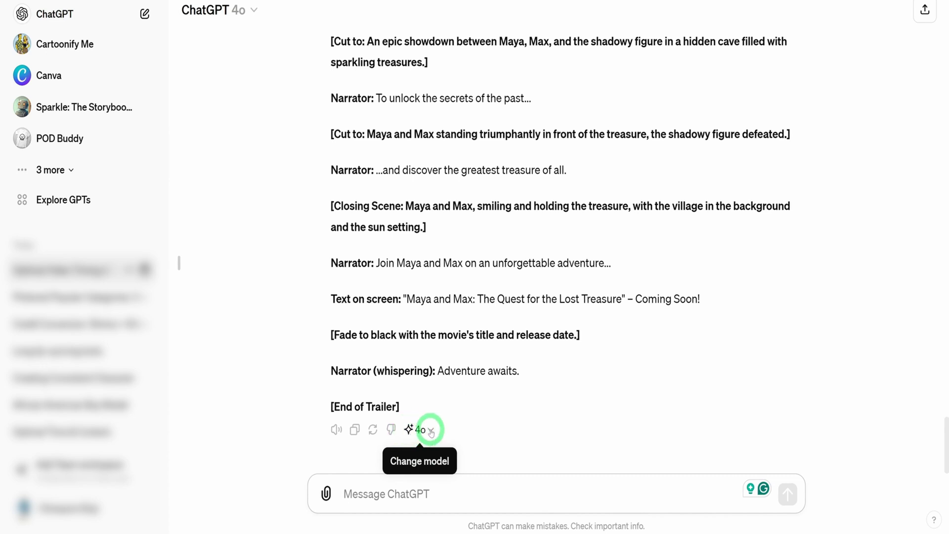
Step: Regenerate the trailer with GPT-4 and read version 2/2, ending 'Maya and the Hidden Treasure - Coming Soon.'
left_click(431, 432)
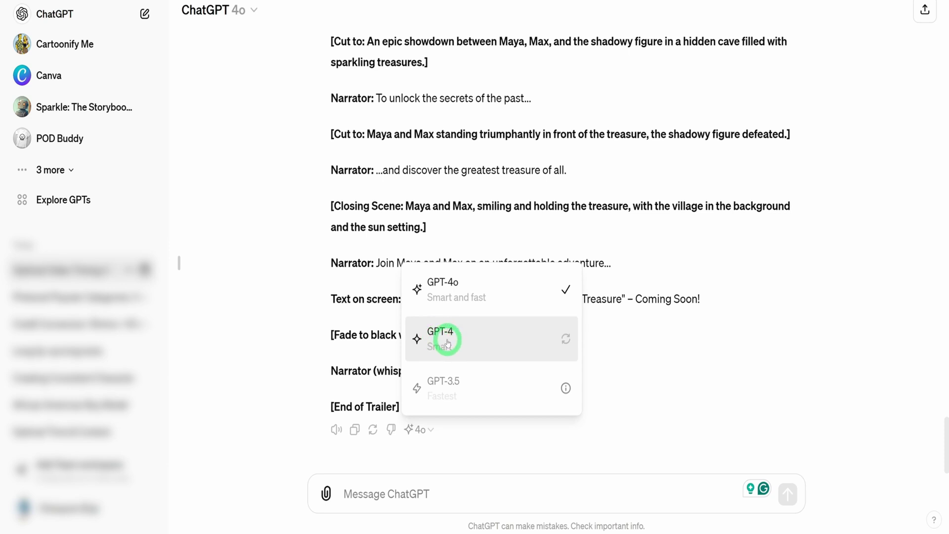
left_click(448, 341)
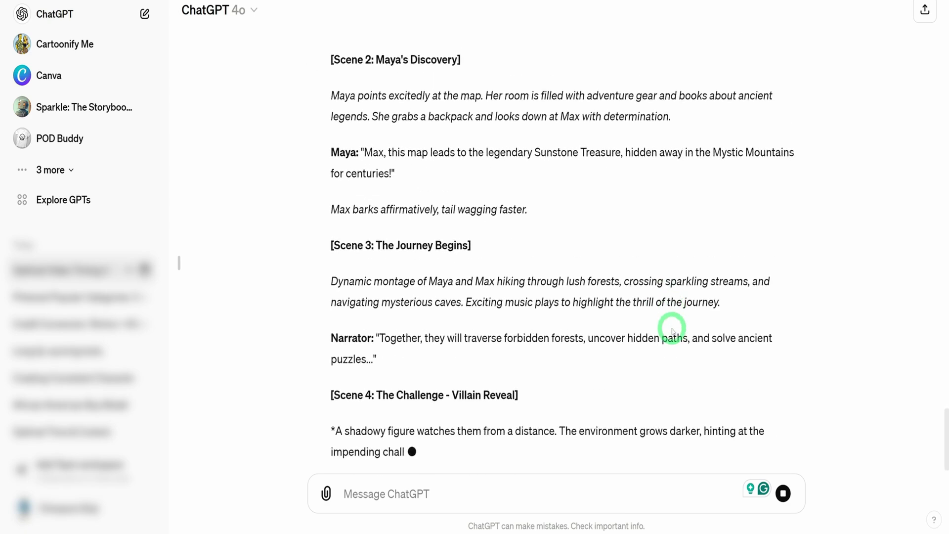
scroll(672, 331, "up", 4)
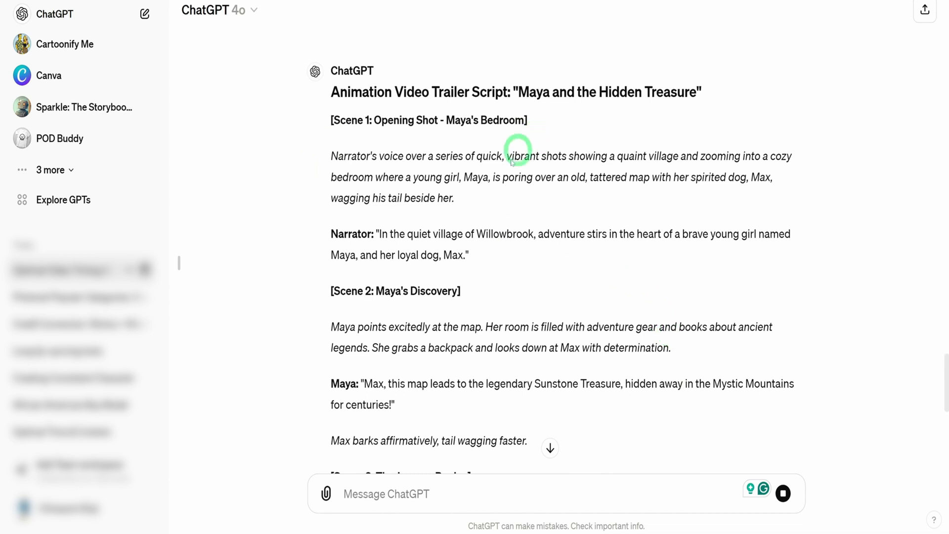
scroll(496, 350, "down", 4)
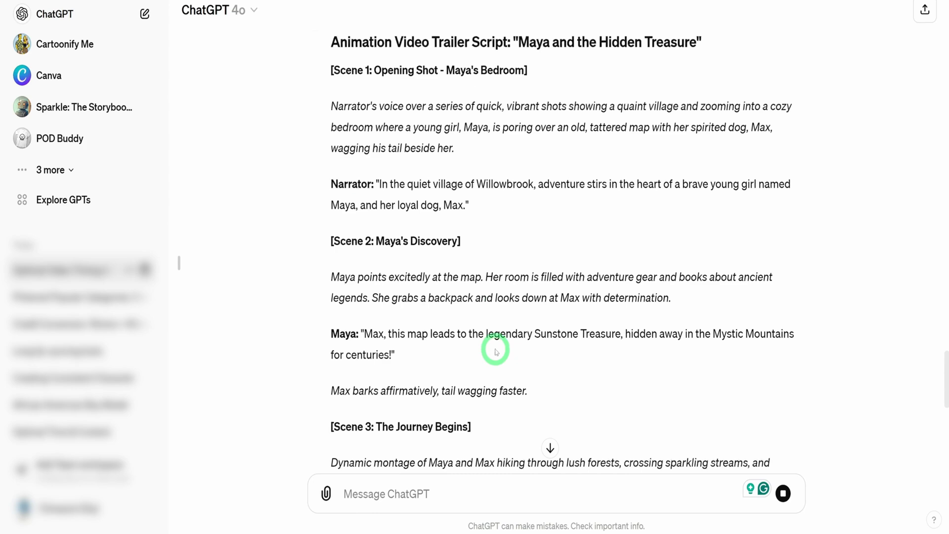
scroll(495, 350, "down", 16)
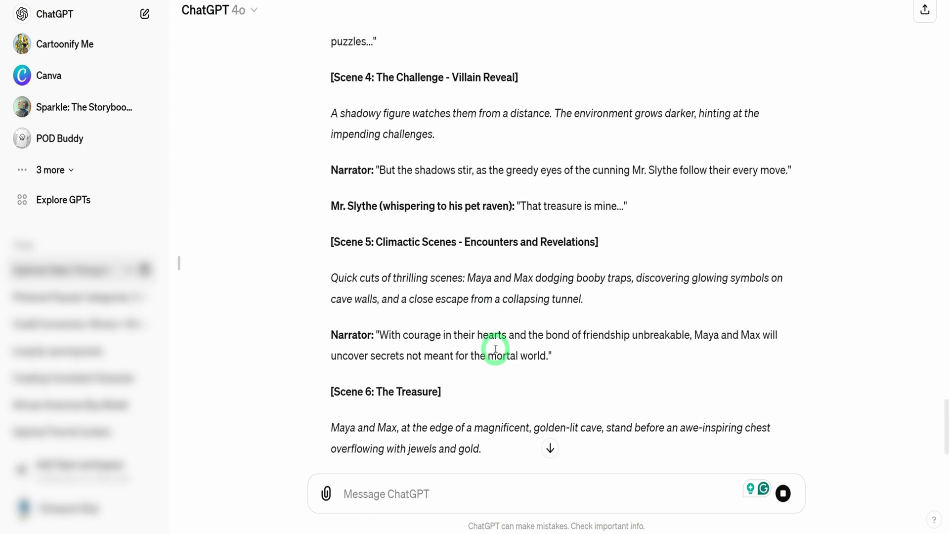
scroll(497, 350, "down", 2)
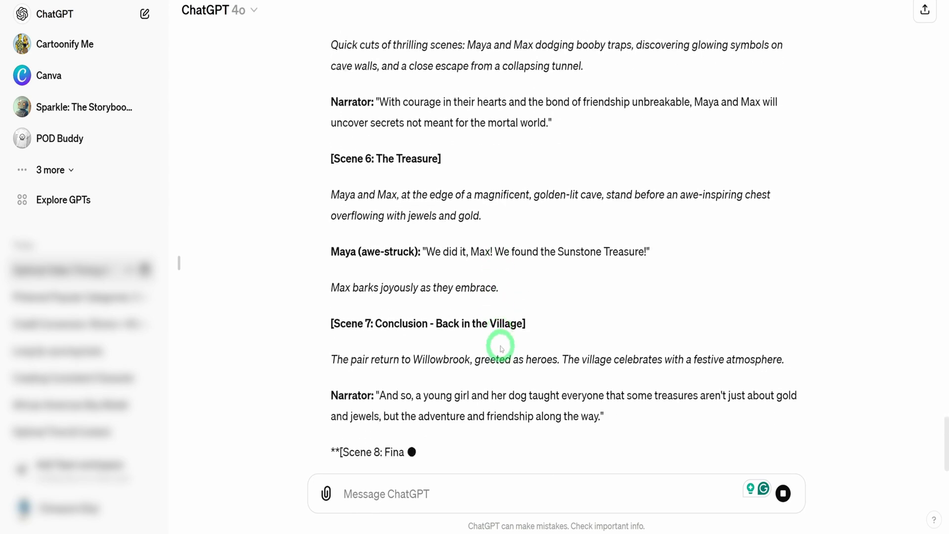
scroll(500, 341, "down", 2)
scroll(497, 296, "up", 20)
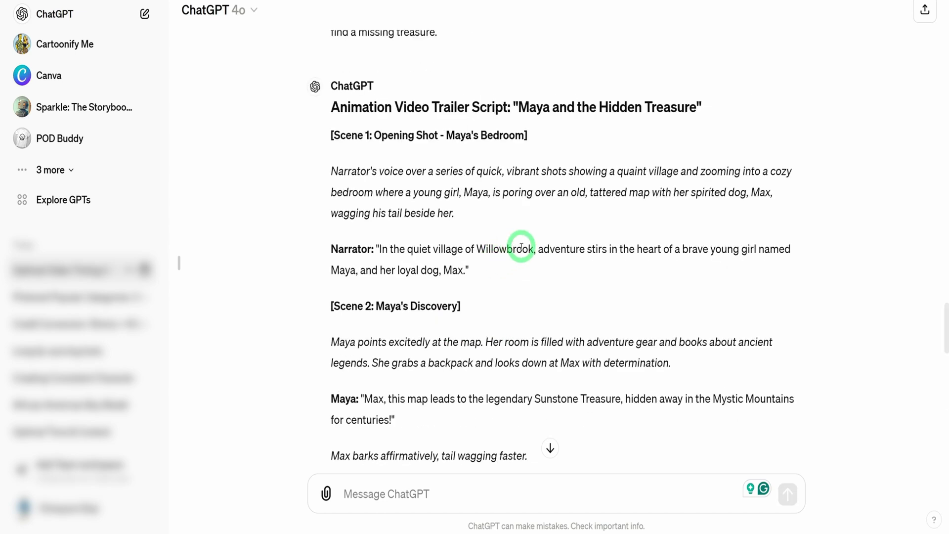
scroll(514, 257, "down", 8)
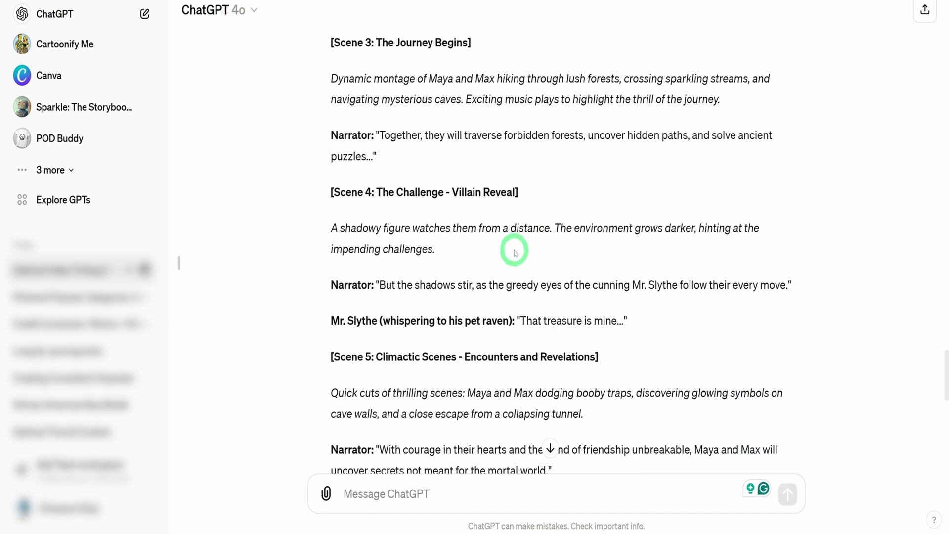
scroll(513, 252, "down", 12)
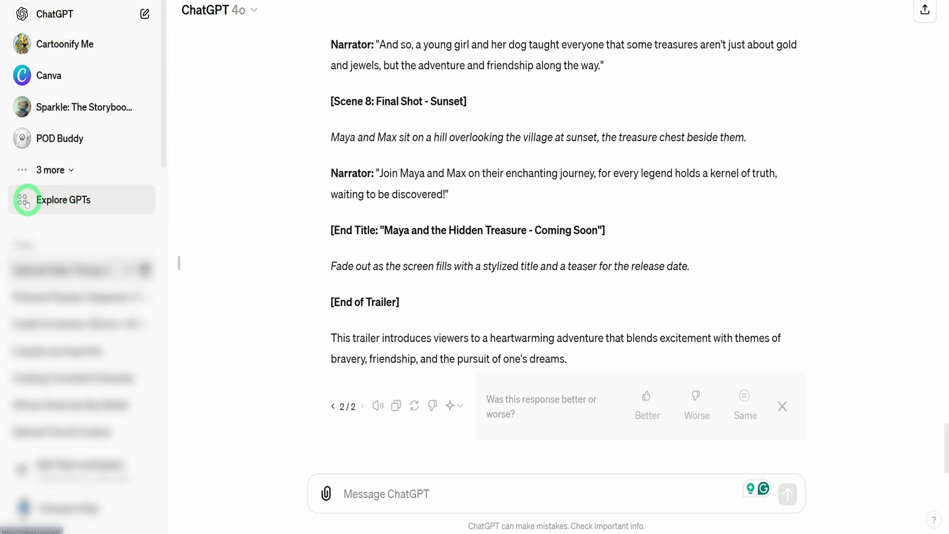
Step: Open Explore GPTs and browse its Featured, Trending and Writing sections
left_click(60, 203)
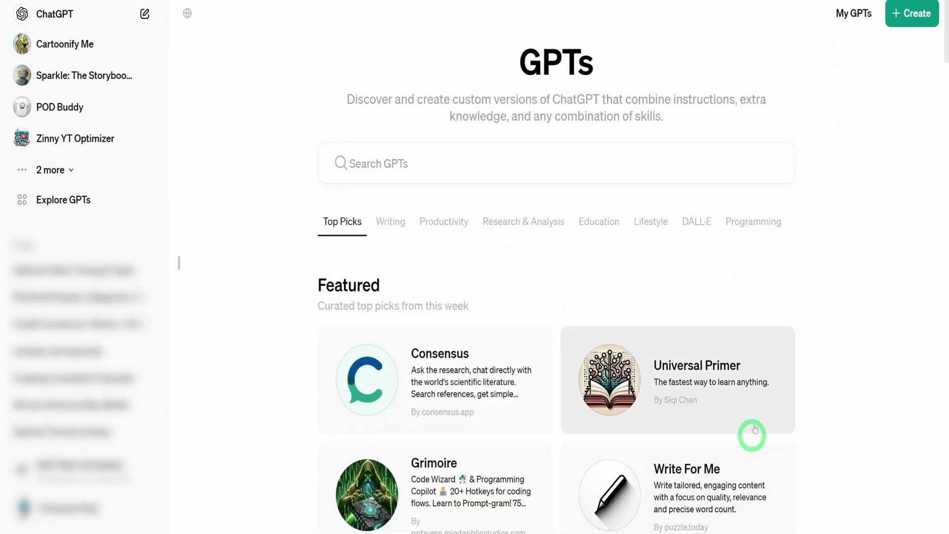
scroll(748, 402, "down", 3)
scroll(746, 402, "up", 4)
scroll(512, 345, "down", 9)
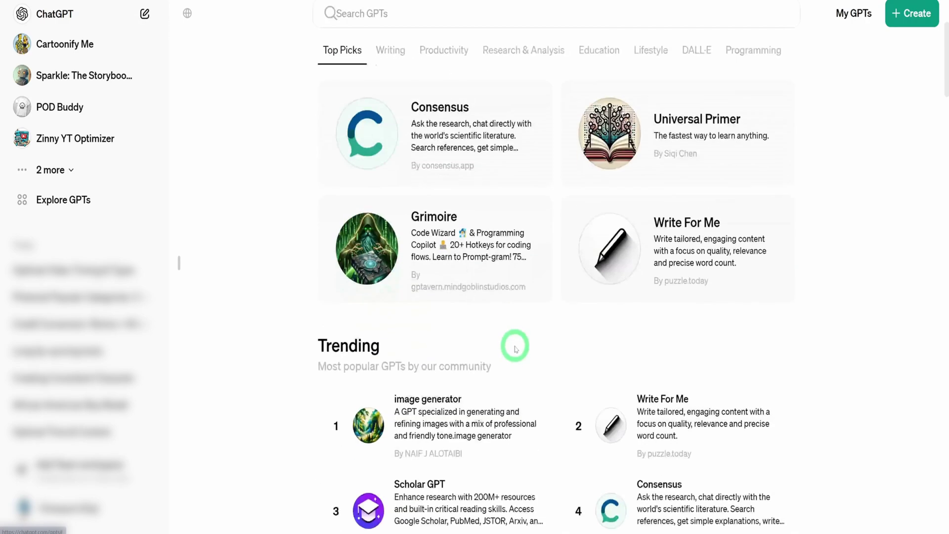
scroll(513, 357, "down", 12)
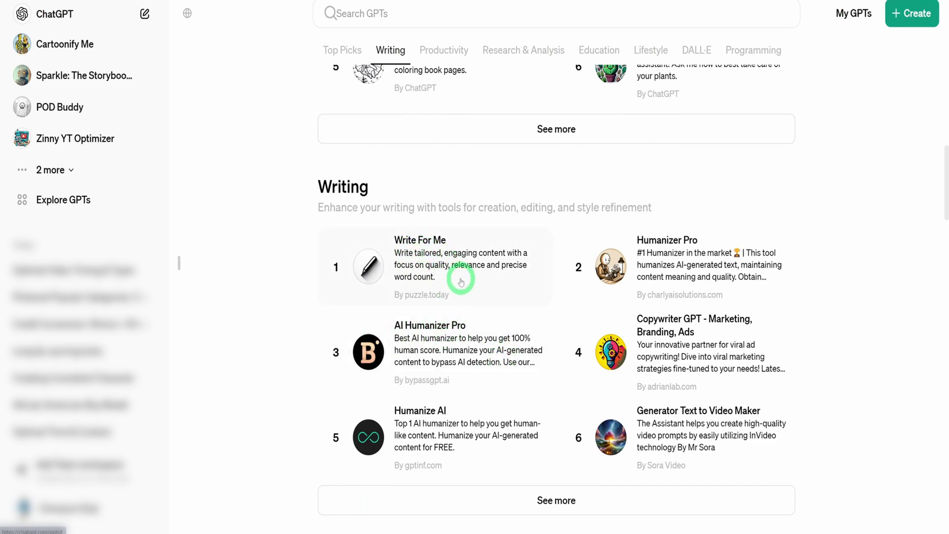
scroll(500, 293, "up", 8)
scroll(508, 287, "up", 10)
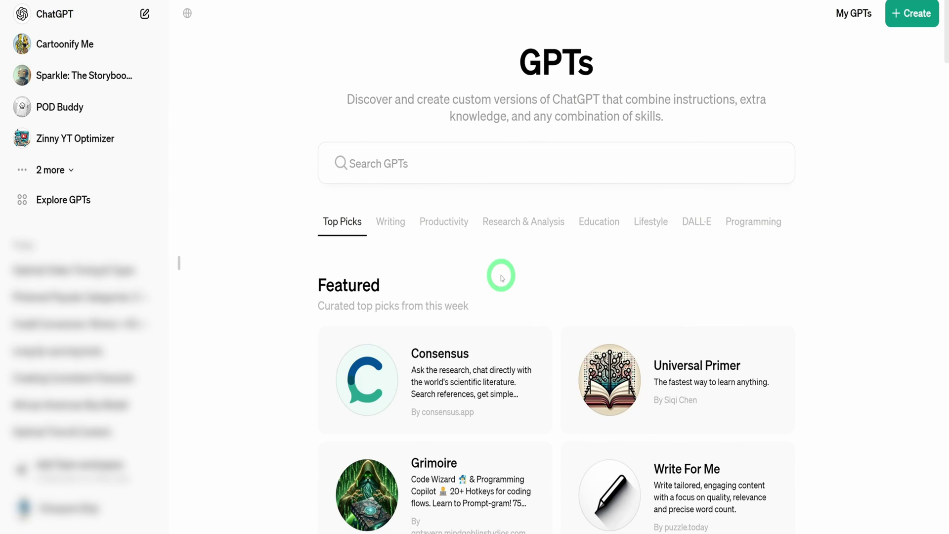
scroll(501, 277, "down", 3)
scroll(501, 277, "up", 3)
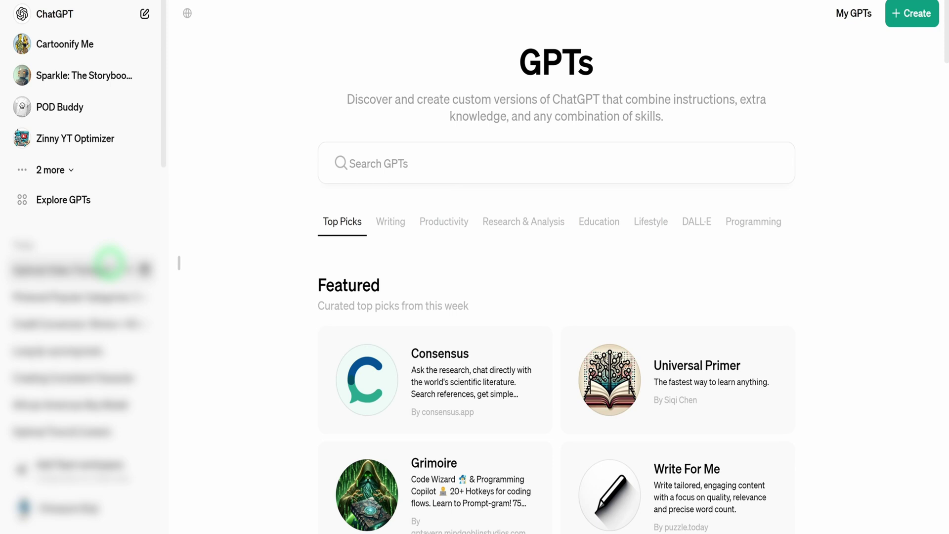
left_click(55, 15)
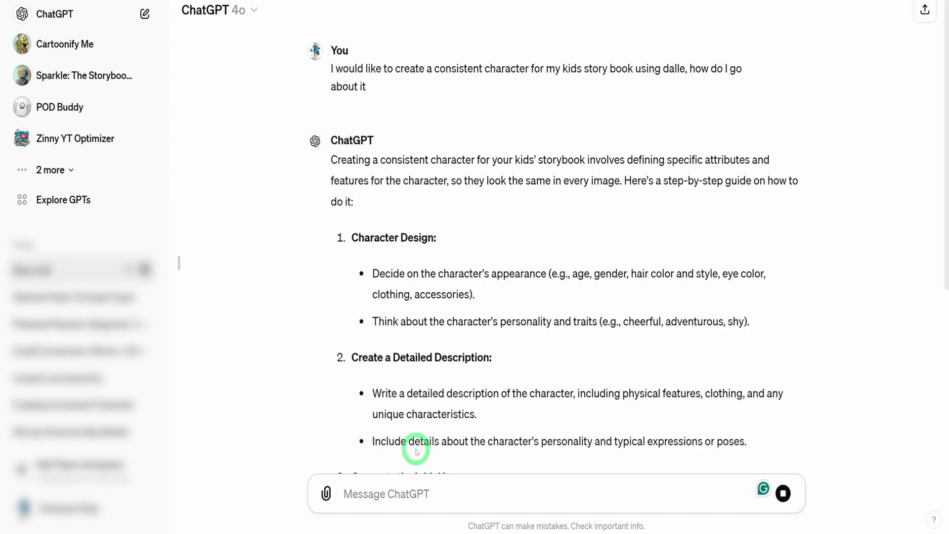
scroll(572, 399, "down", 8)
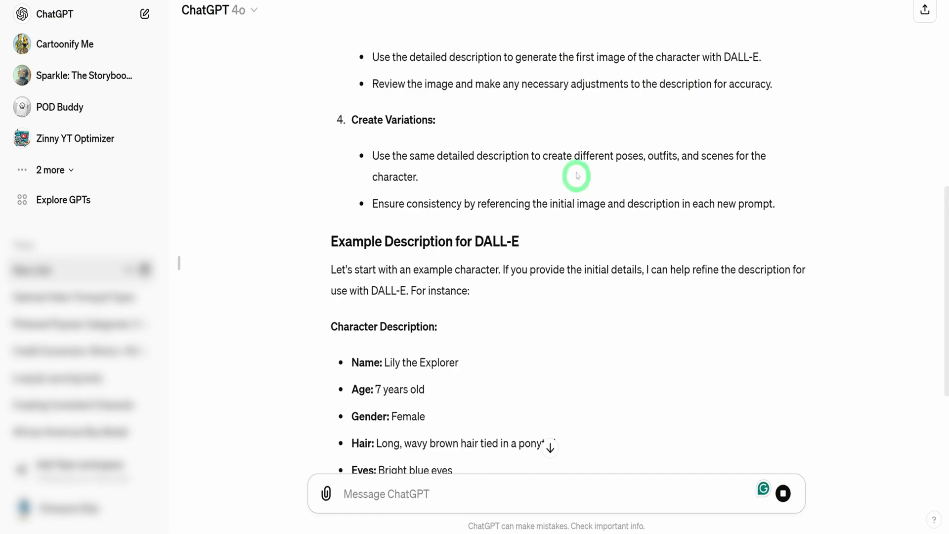
scroll(557, 244, "down", 6)
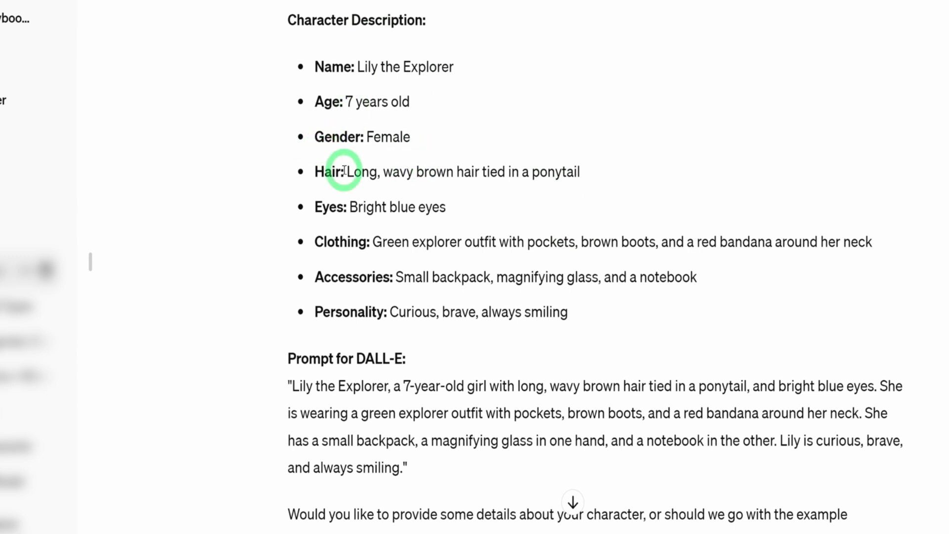
scroll(576, 240, "down", 3)
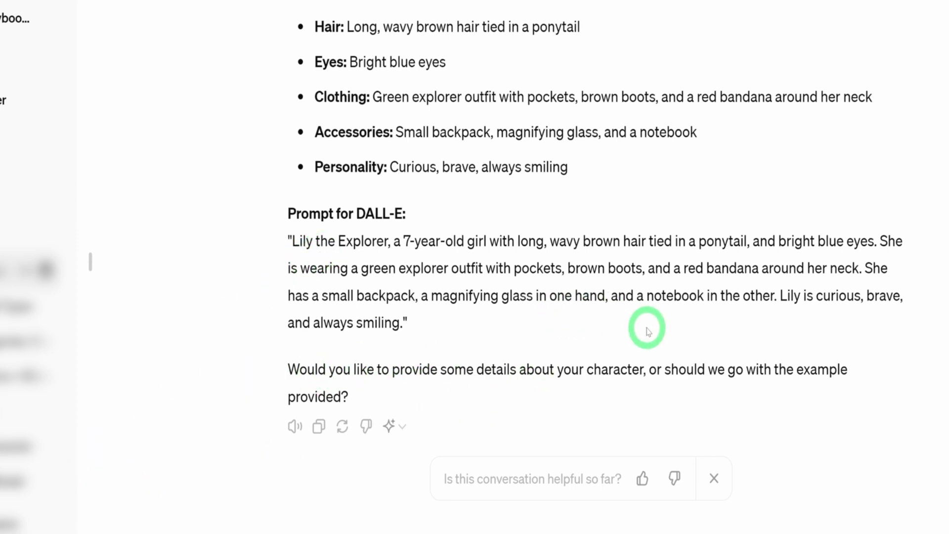
Step: Send the prompt for a Pixar-style 10-year-old girl in an orange hoodie and white hi-tops
left_click(362, 494)
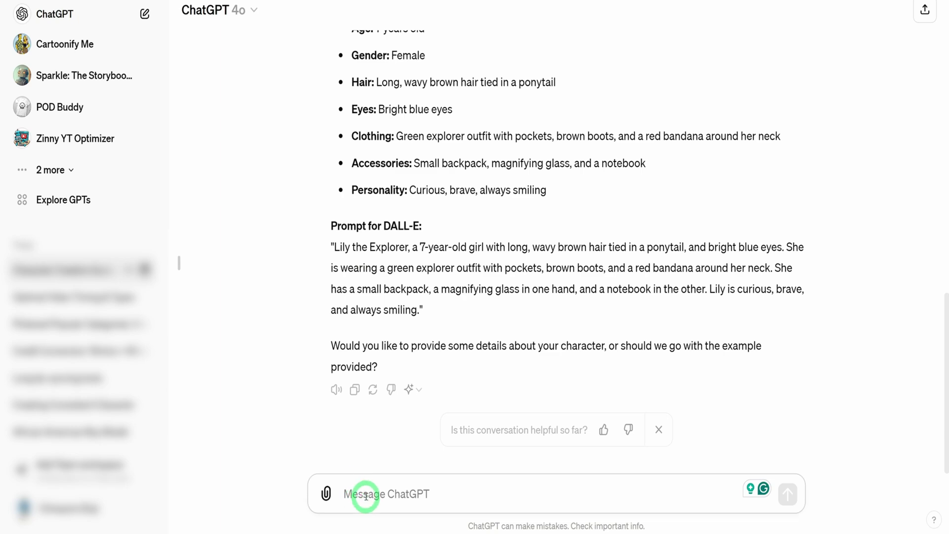
type("Create a 10-year-old young girl character for a kids' storybook. African American, with nicely cut short hair and beautiful brown eyes. Wearing a light orange hoodie, black yoga pants, and white Converse hi-top shoes, in Pixar style, square size")
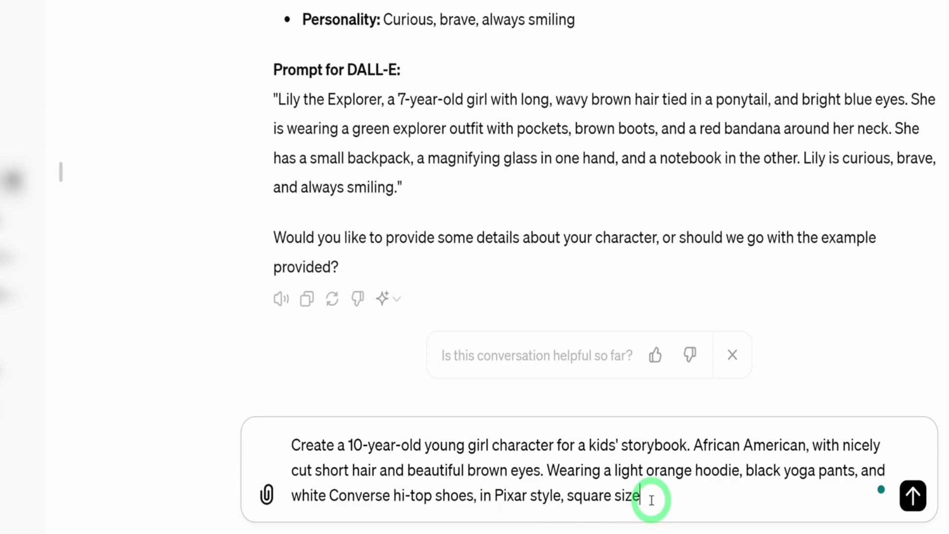
left_click(913, 495)
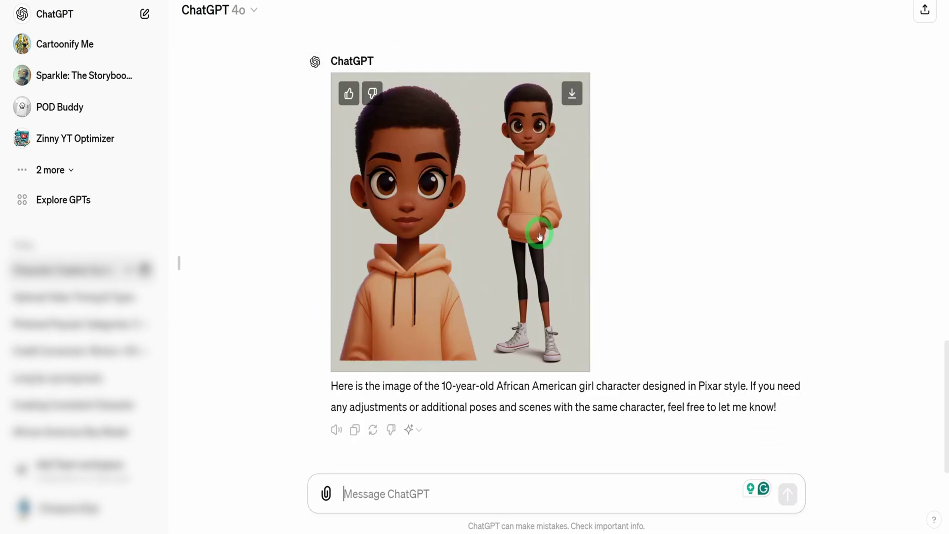
Step: View the generated character image full size, then regenerate it for another version
left_click(536, 233)
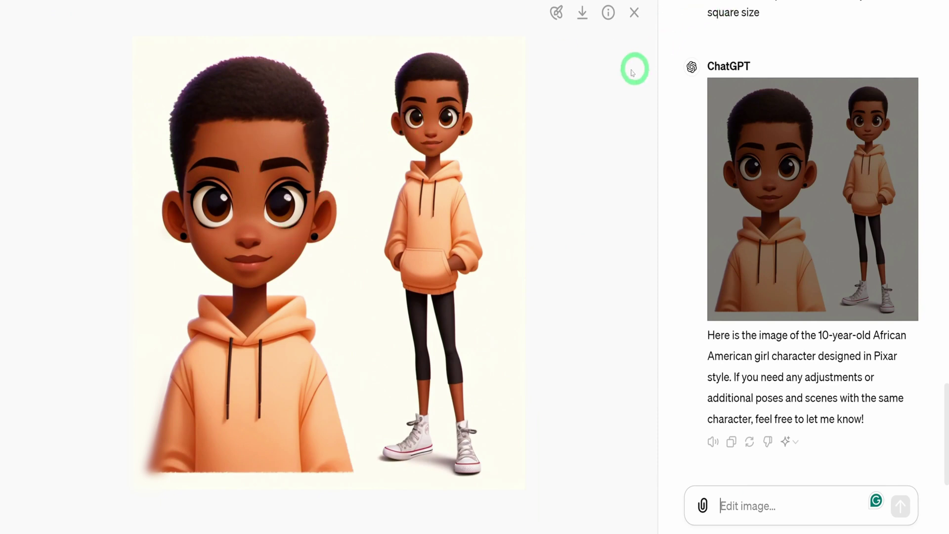
left_click(633, 14)
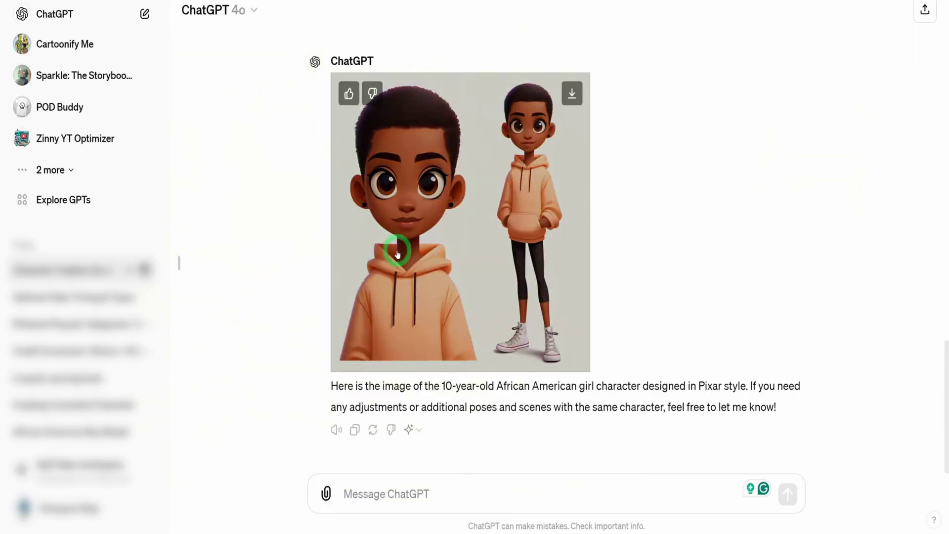
left_click(372, 431)
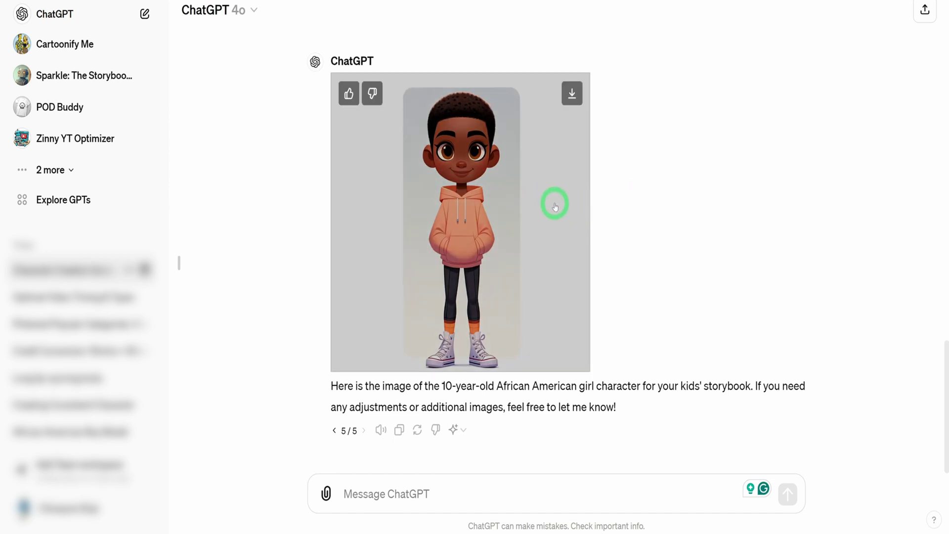
left_click(369, 494)
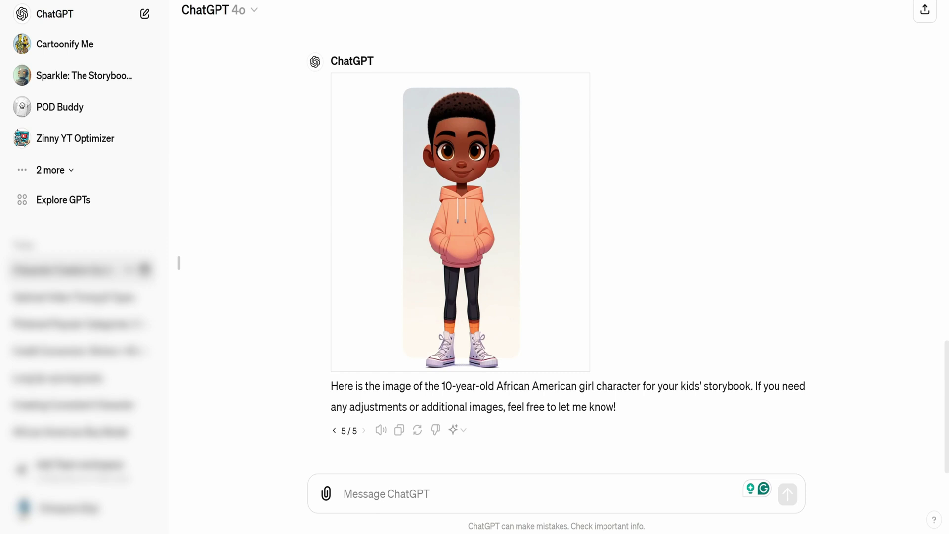
Step: Ask ChatGPT for the gen-id of the character image
type("what is the gen-id of the image")
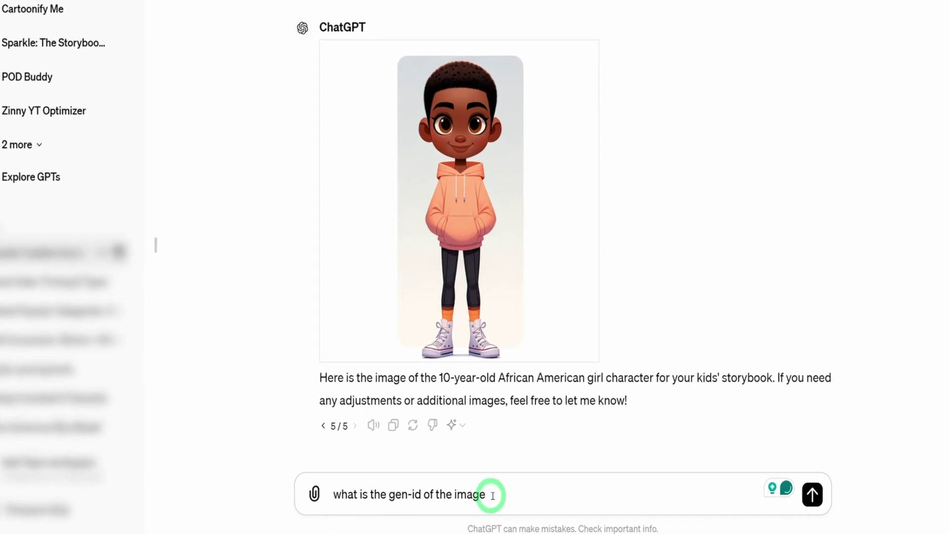
left_click(812, 494)
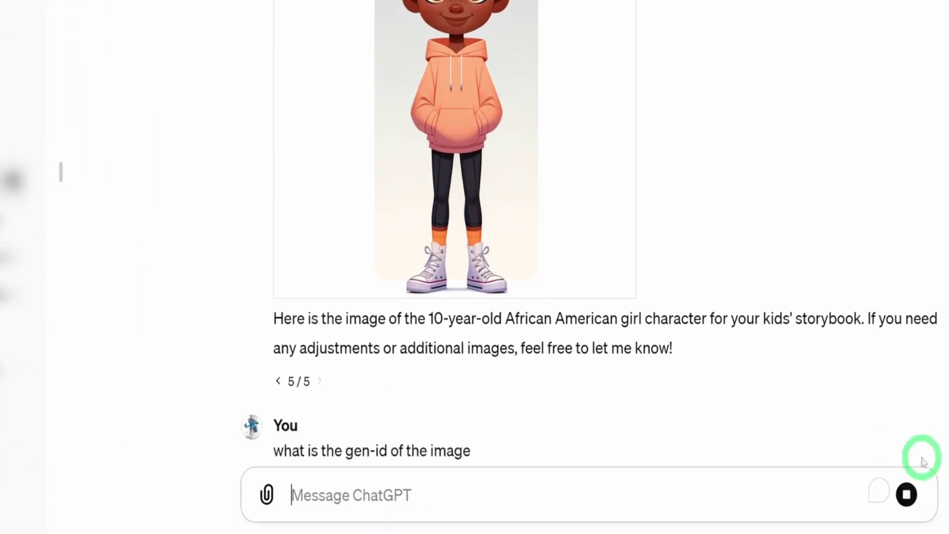
scroll(896, 242, "down", 2)
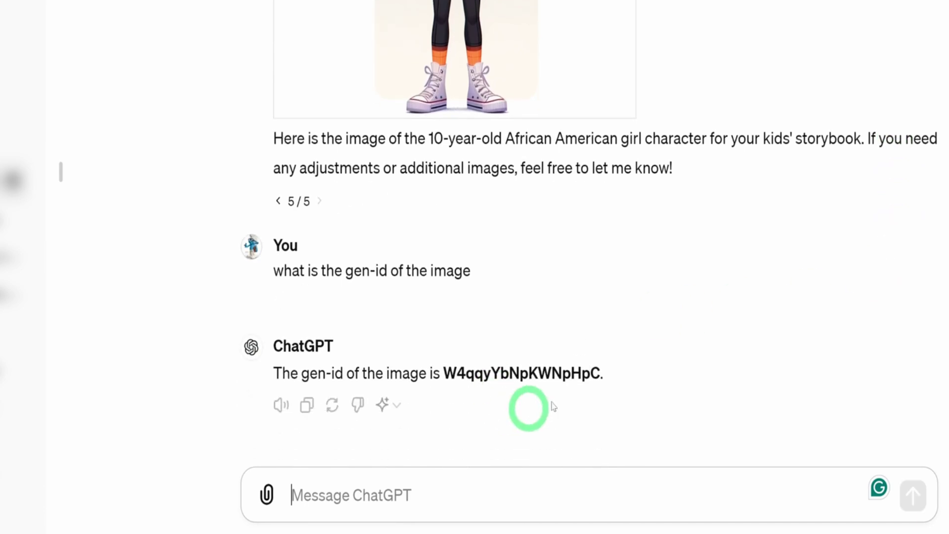
left_click(523, 370)
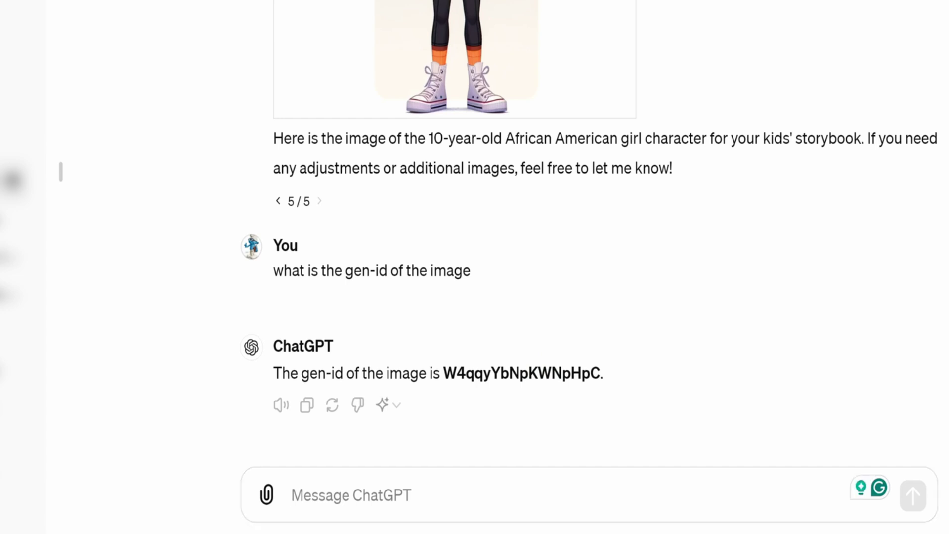
Step: Request a crying version of the same girl, including the copied gen-id in the prompt
left_click(440, 498)
type("can you make the character cry while maintaining all the features of the image Gen-id")
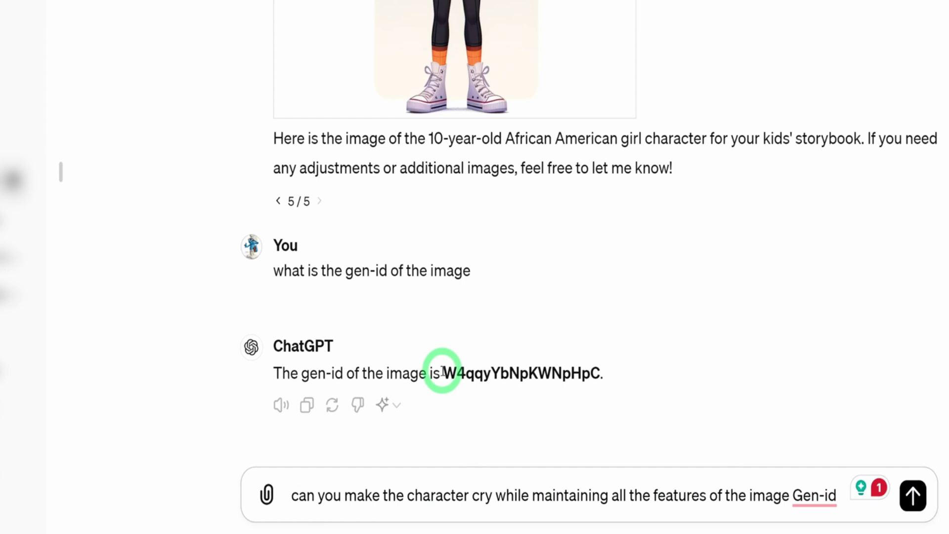
left_click_drag(443, 372, 601, 371)
key("ctrl+c")
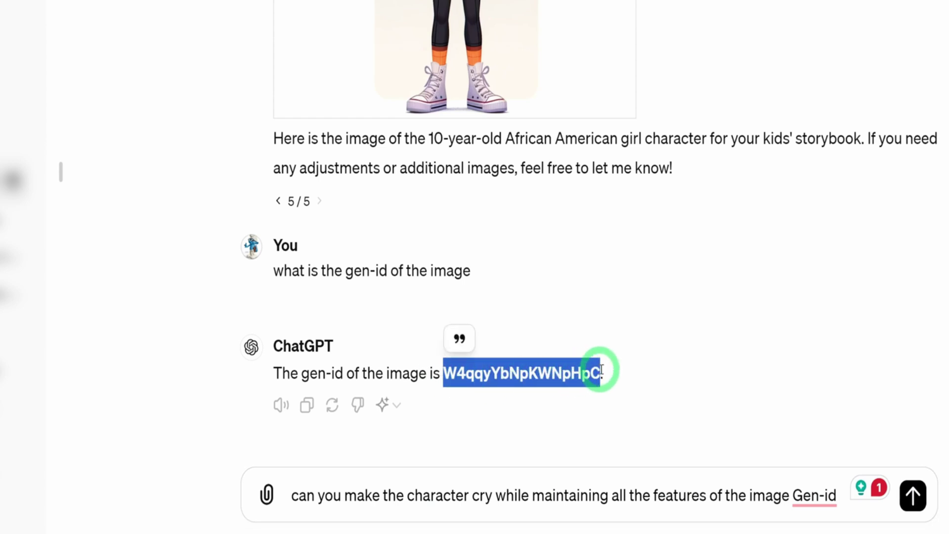
left_click(840, 495)
key("ctrl+v")
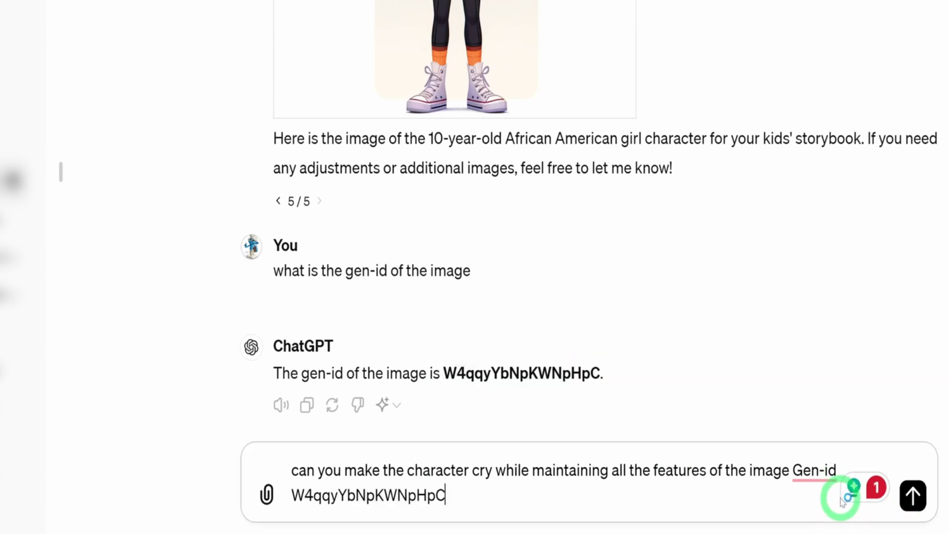
left_click(923, 500)
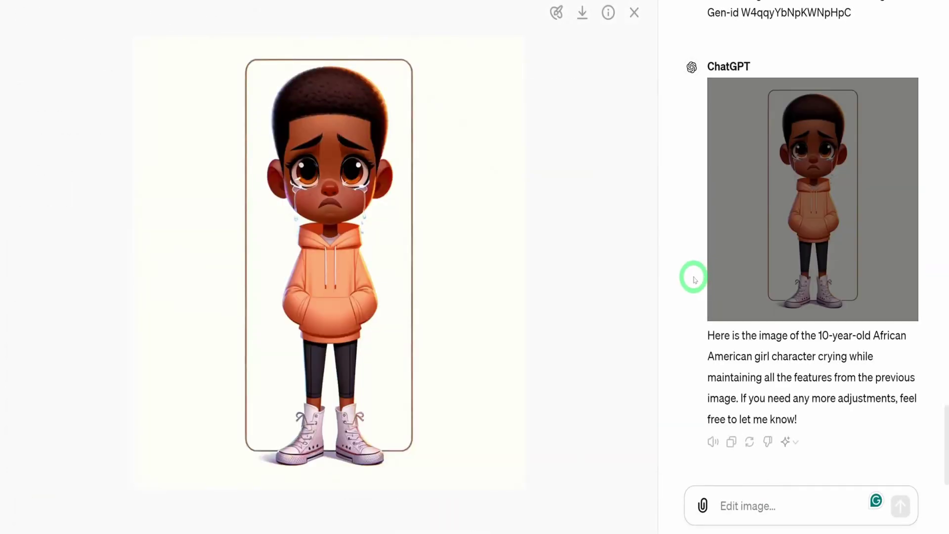
scroll(876, 364, "up", 10)
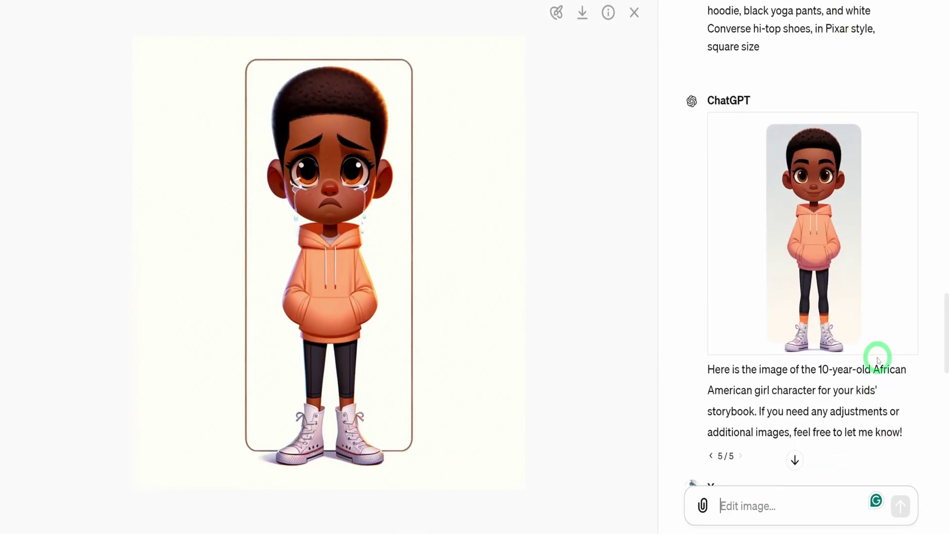
scroll(878, 360, "down", 2)
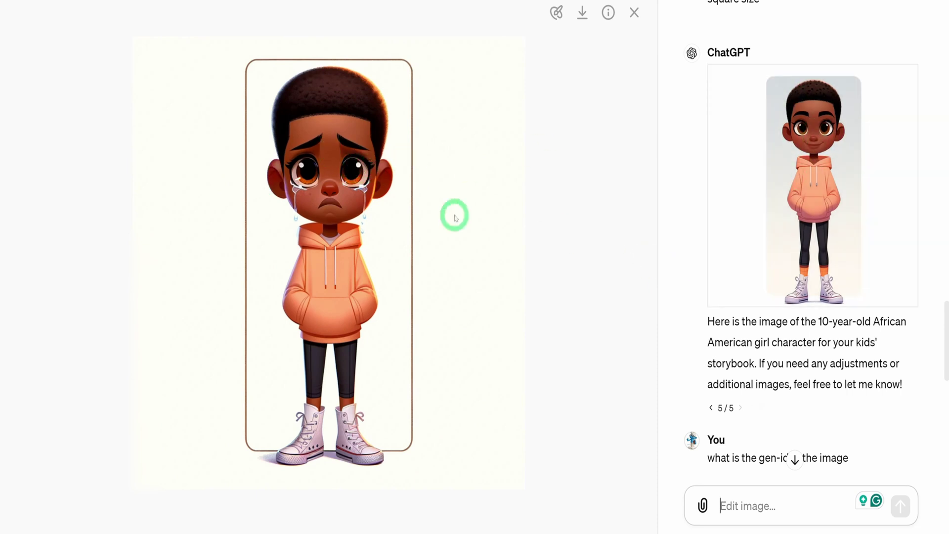
left_click(635, 14)
scroll(692, 280, "down", 2)
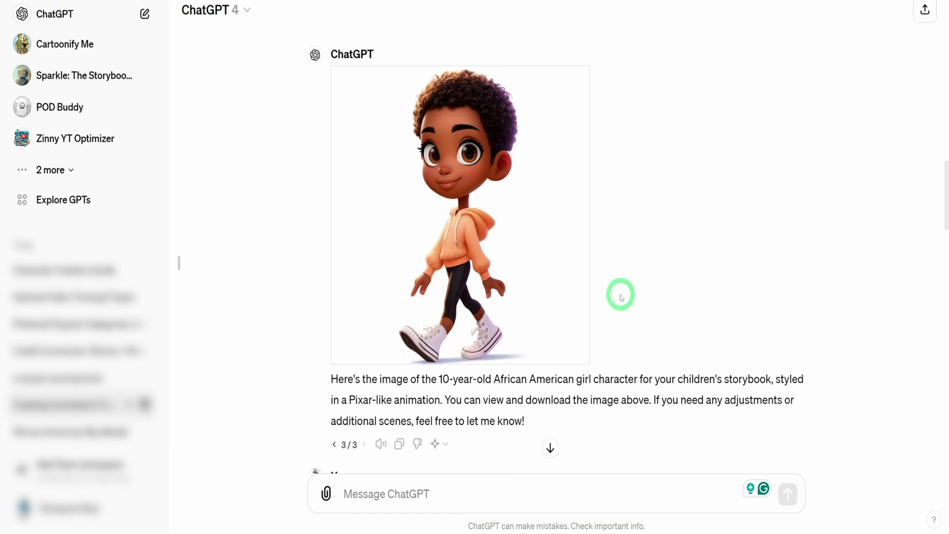
Step: Compare the GPT-4 chat's character images, then return to the GPT-4o crying-girl chat
scroll(621, 296, "down", 9)
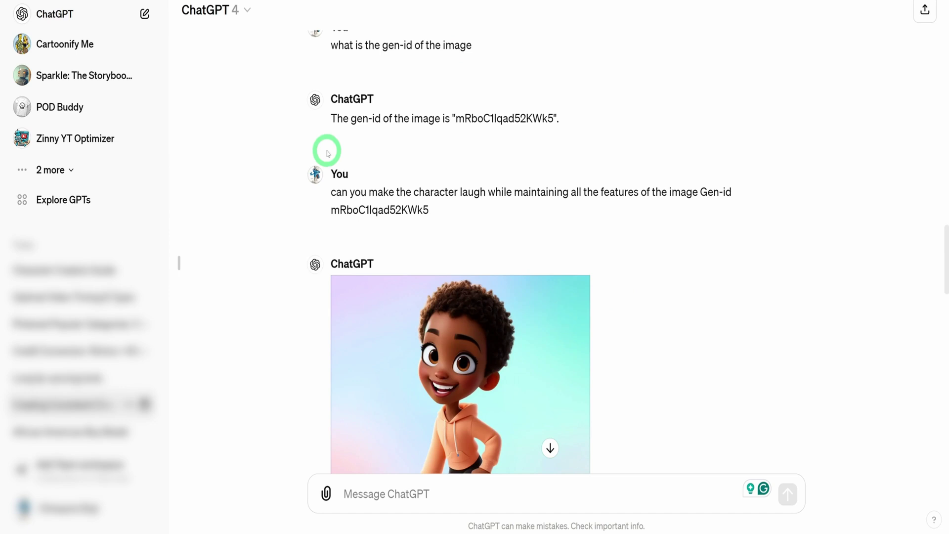
scroll(557, 206, "down", 3)
scroll(612, 277, "down", 12)
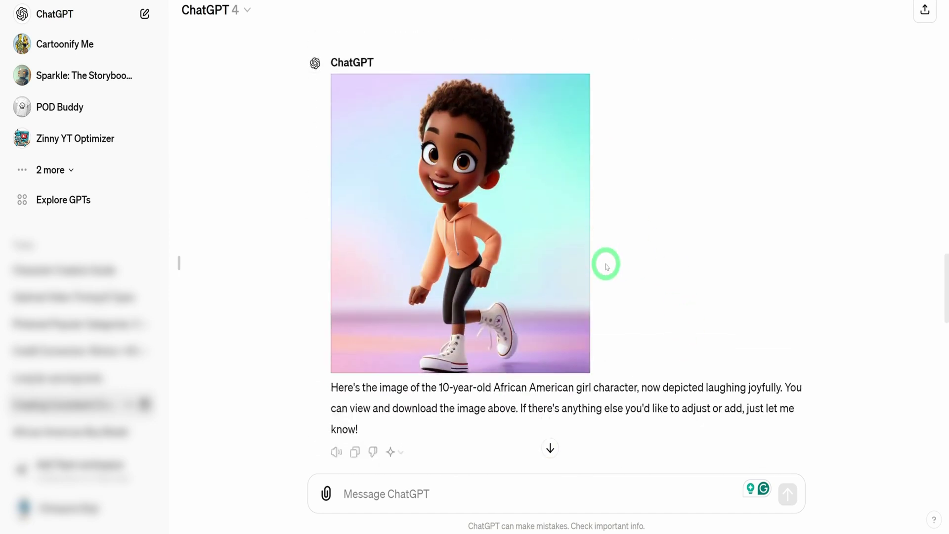
scroll(627, 218, "down", 10)
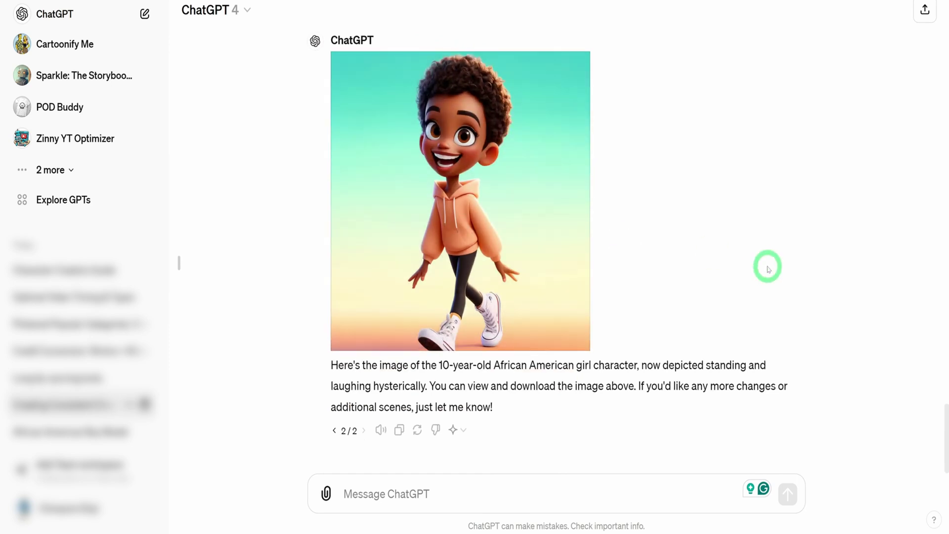
scroll(767, 267, "up", 4)
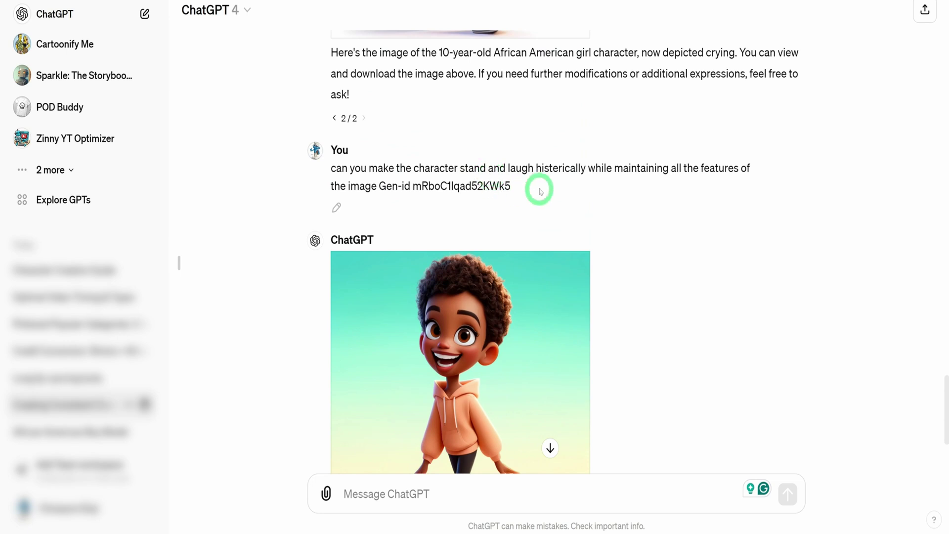
mouse_move(532, 187)
left_mouse_down()
mouse_move(332, 176)
mouse_move(334, 169)
left_mouse_up()
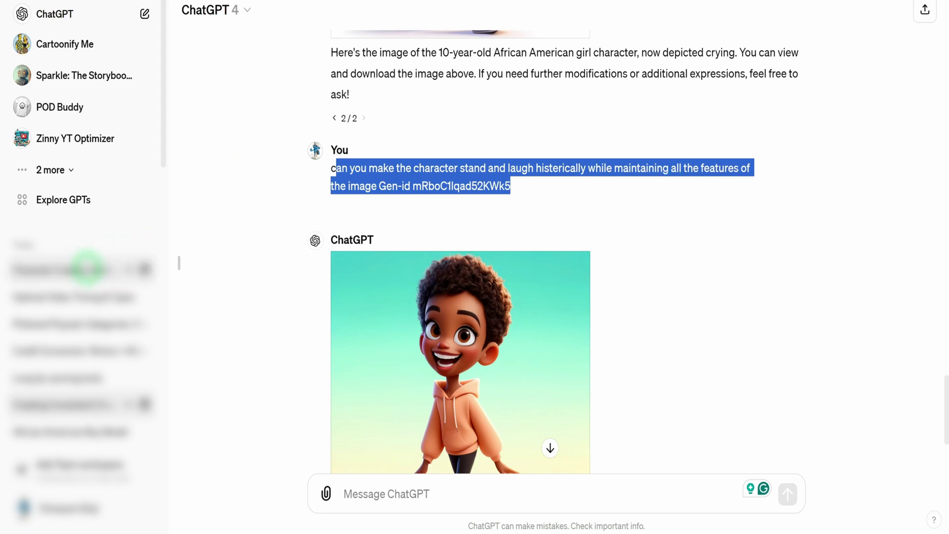
left_click(84, 269)
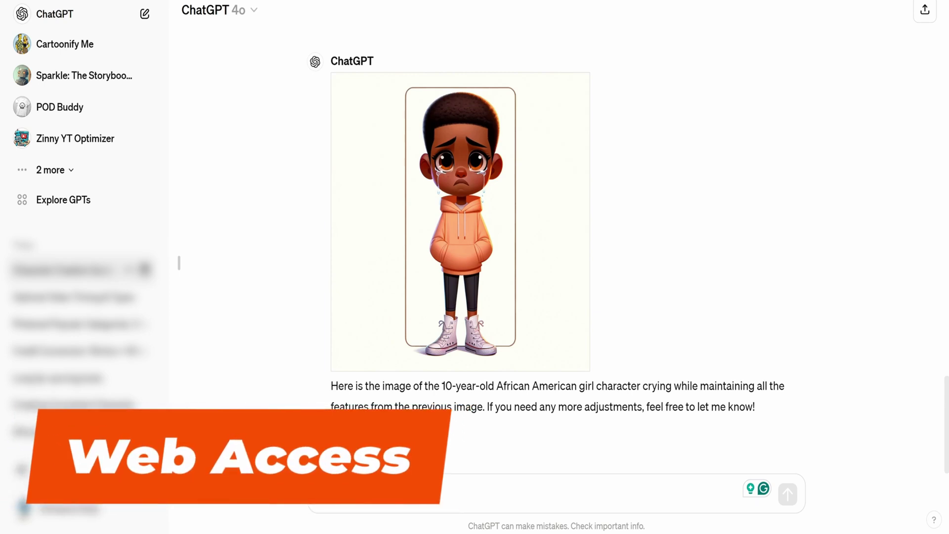
Step: In a new chat, ask for five recent AI tools for making YouTube Shorts
left_click(54, 14)
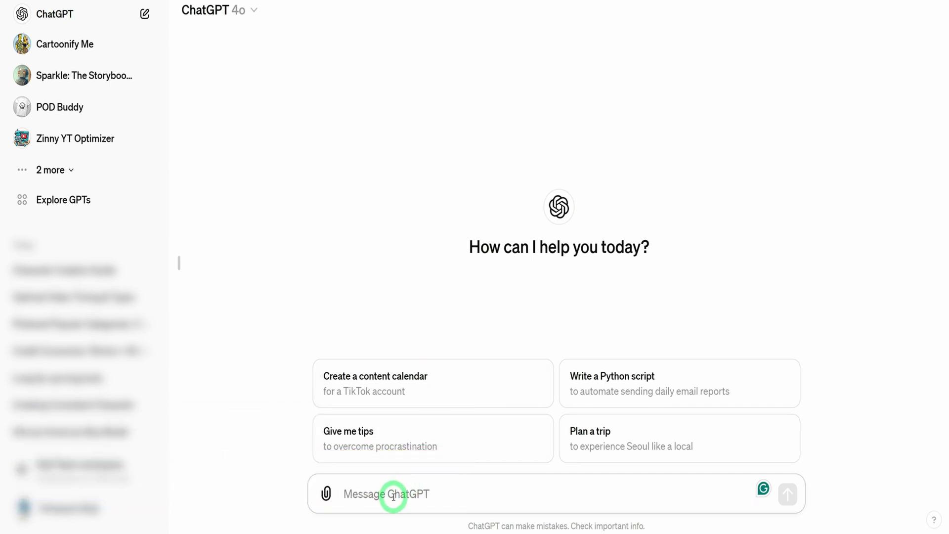
type("Give me 5 most recent ai tools for creating shorts including their links")
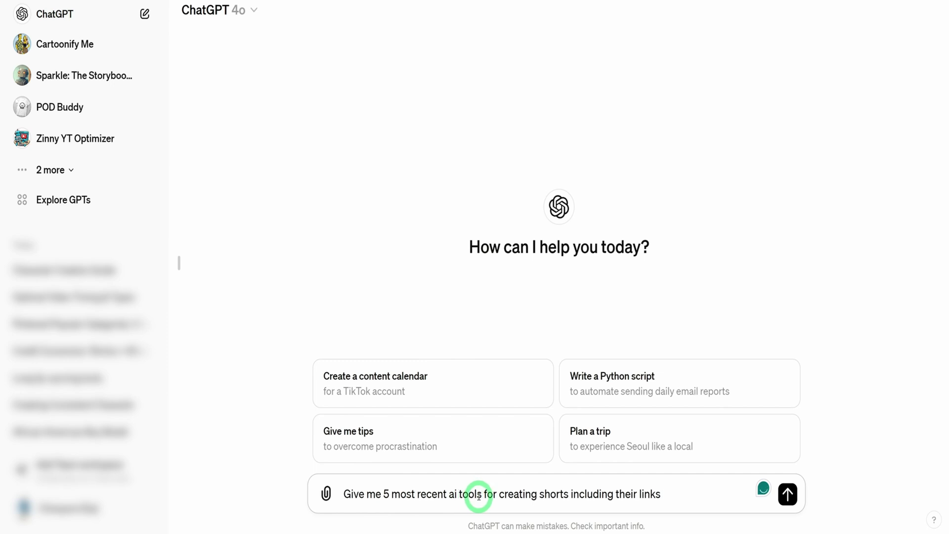
left_click(788, 494)
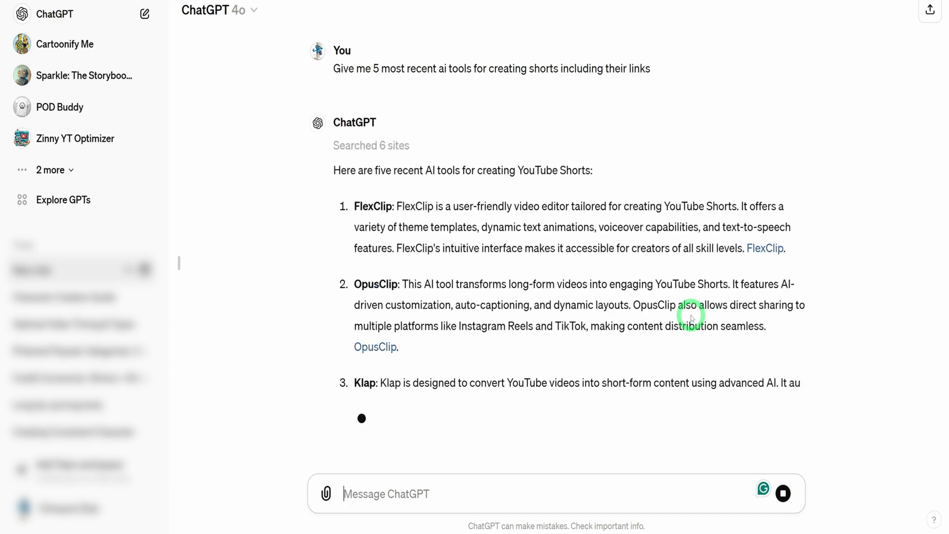
Step: Follow the finished answer's OpusClip link to visit its website
scroll(506, 227, "down", 2)
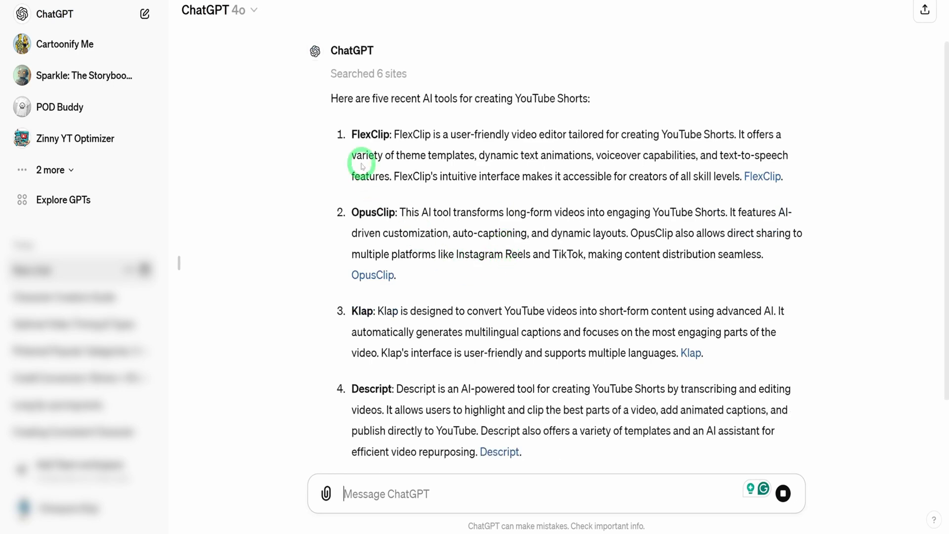
scroll(371, 148, "down", 4)
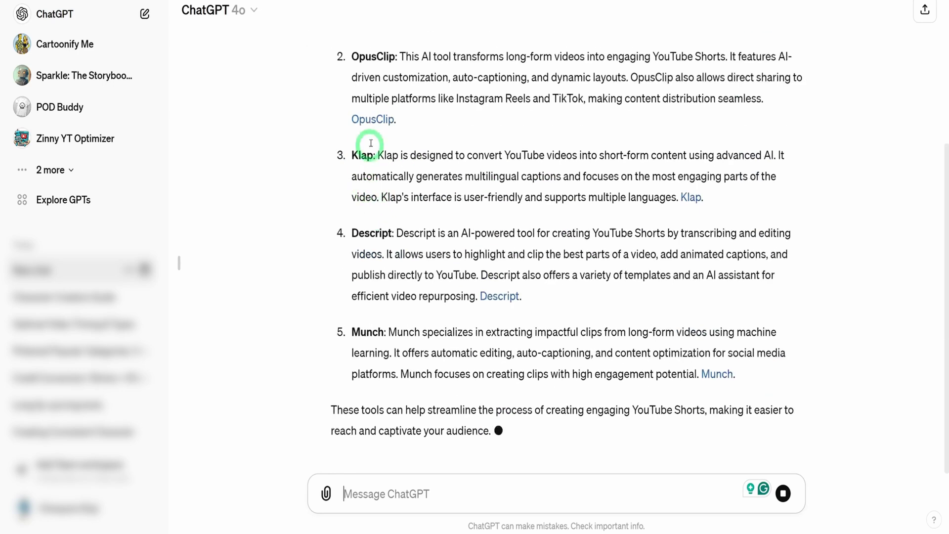
scroll(423, 132, "up", 2)
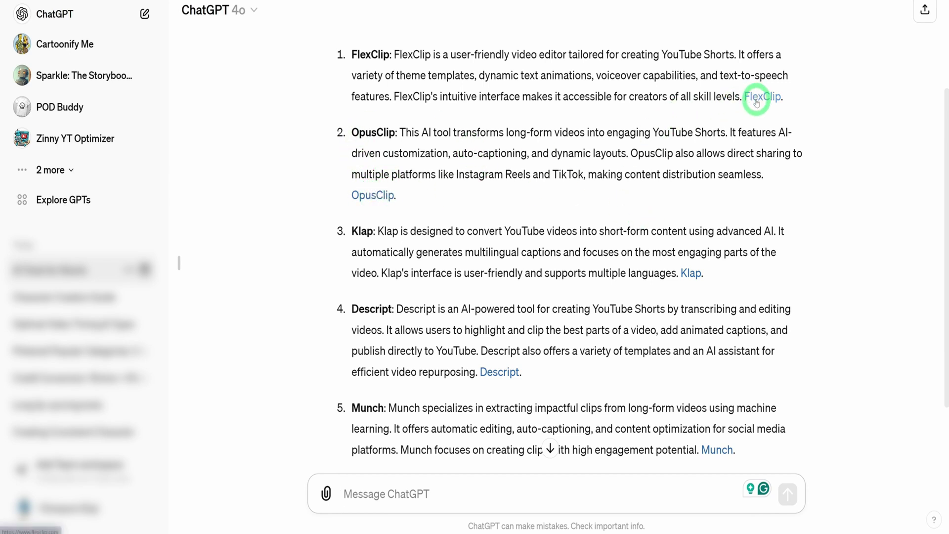
left_click(380, 197)
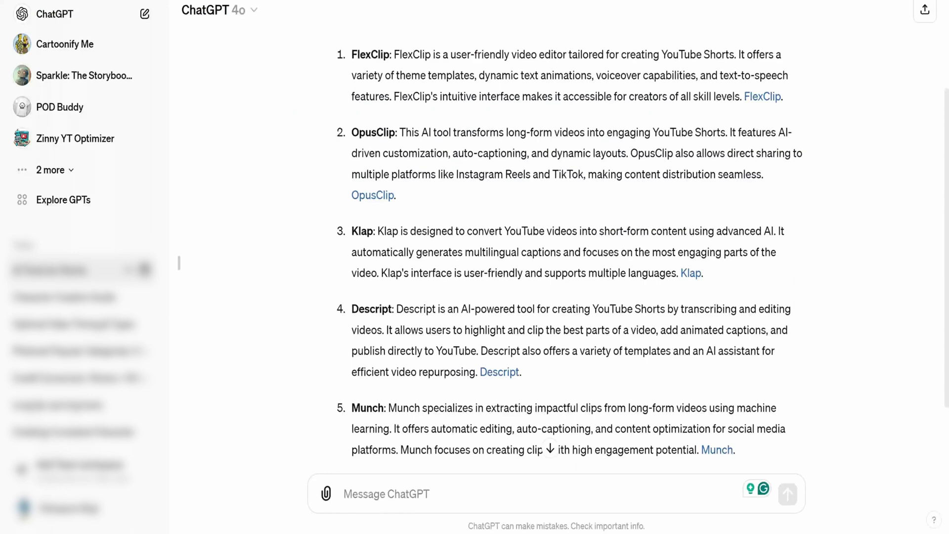
scroll(415, 214, "down", 2)
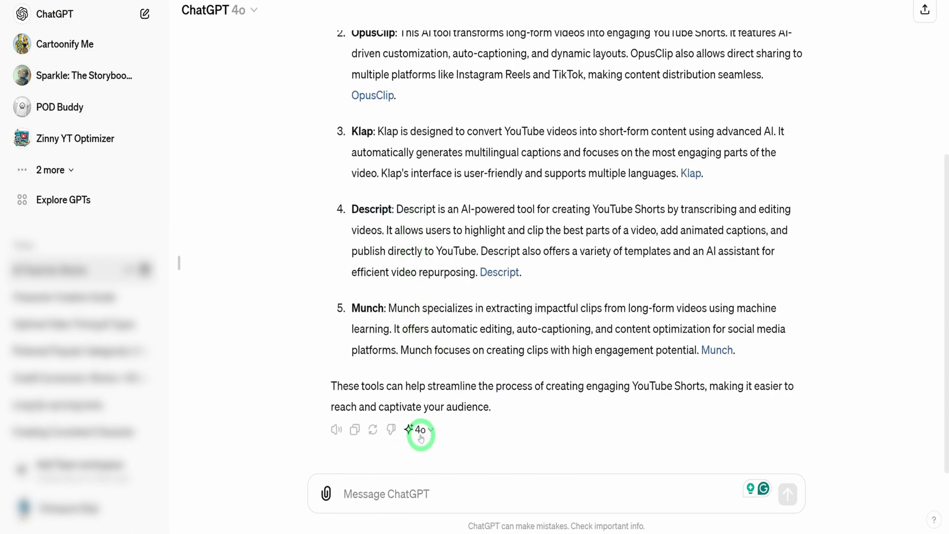
Step: Regenerate the AI-tools answer with GPT-4, yielding Runway ML, Fliki, Elai.io, Lumen5 and Klap
left_click(417, 429)
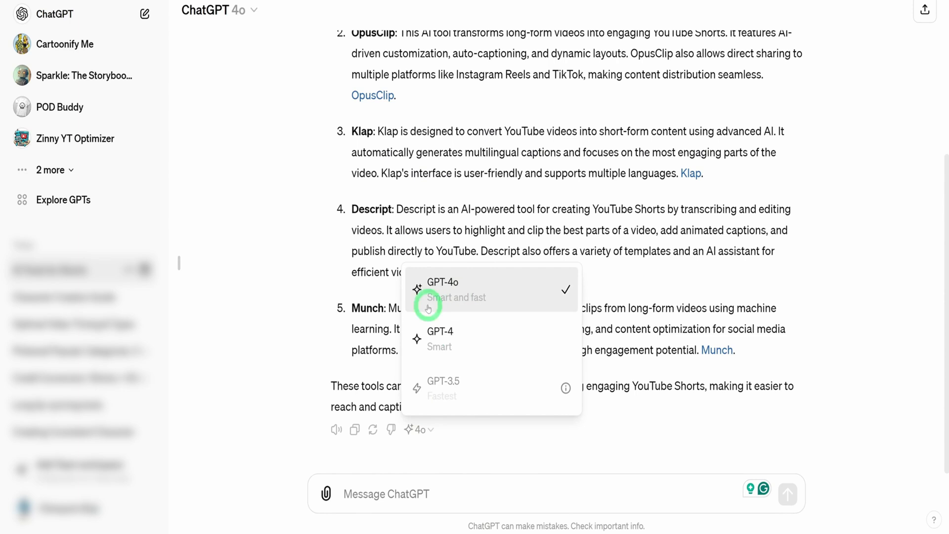
left_click(450, 333)
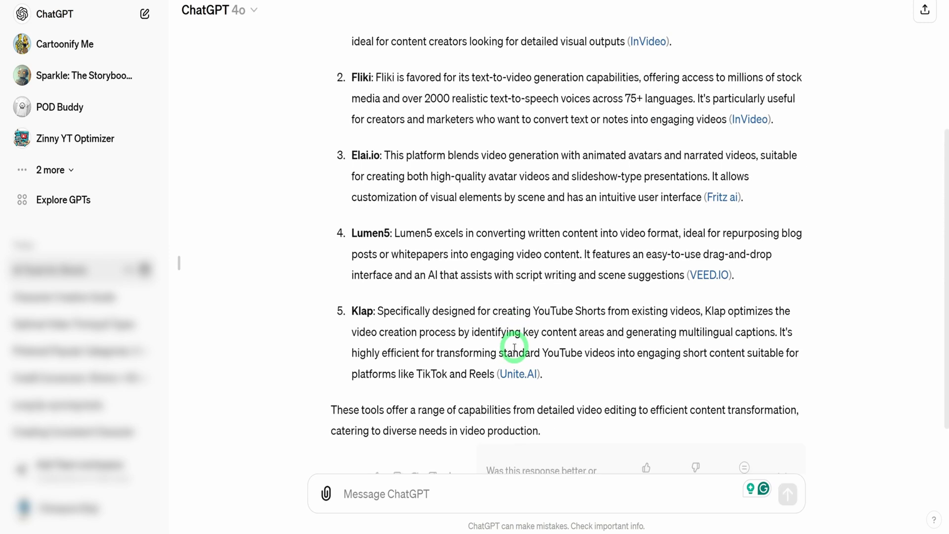
scroll(607, 219, "up", 1)
scroll(608, 219, "up", 2)
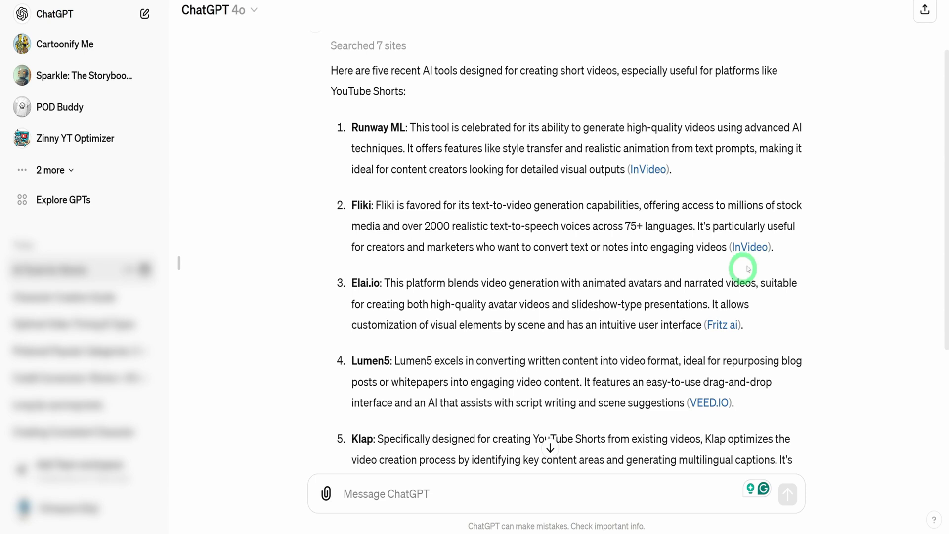
mouse_move(743, 252)
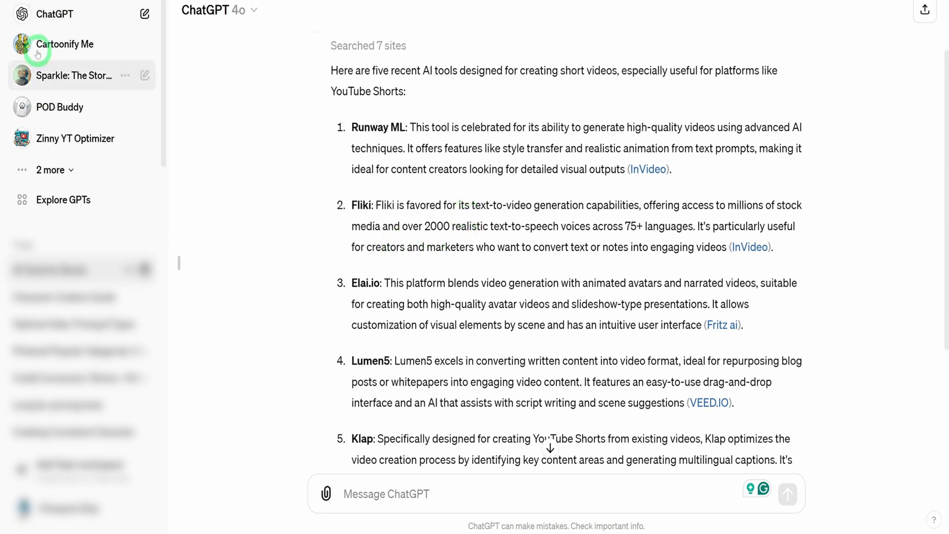
Step: In a new chat, attach the kids-and-dog drawing and request a coloring page of it
left_click(20, 16)
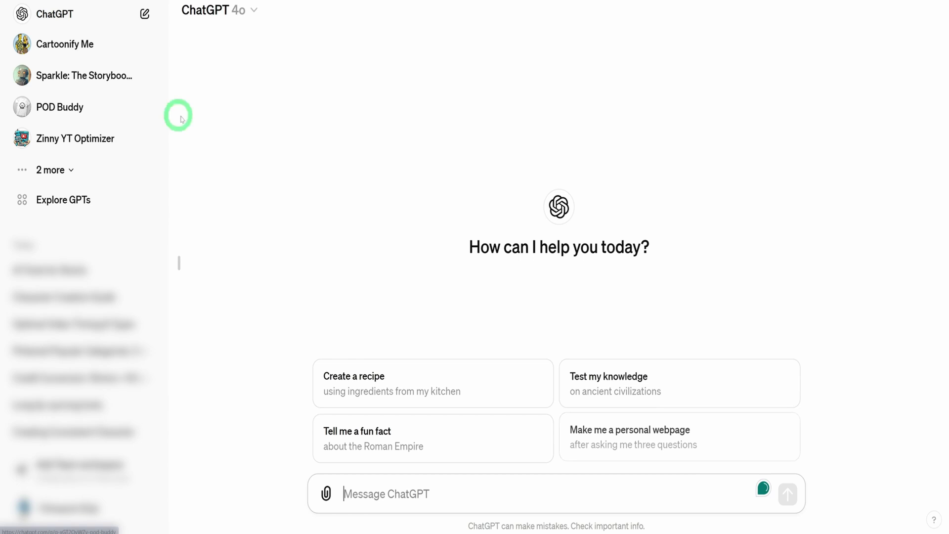
left_click(326, 494)
left_click(365, 359)
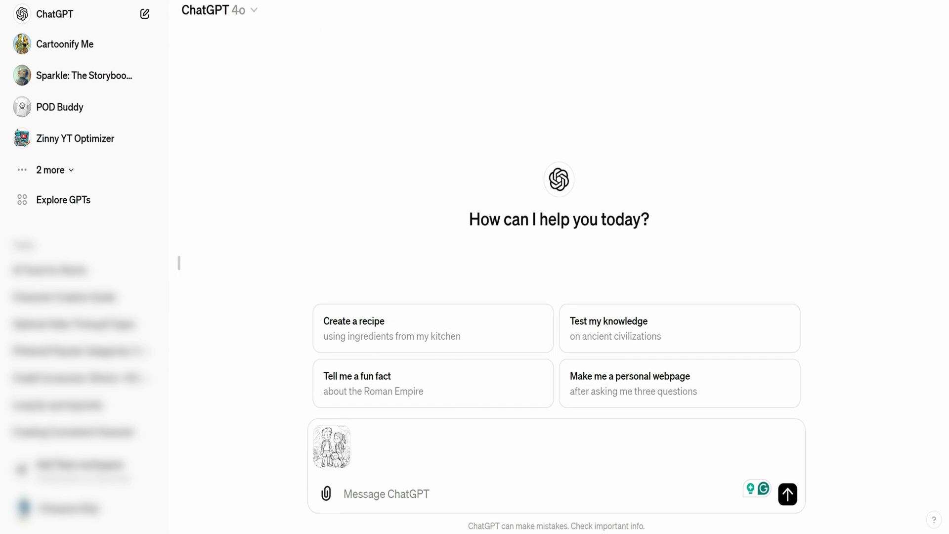
left_click(376, 497)
type("Can you create a coloring page similar to the image provided")
left_click(238, 9)
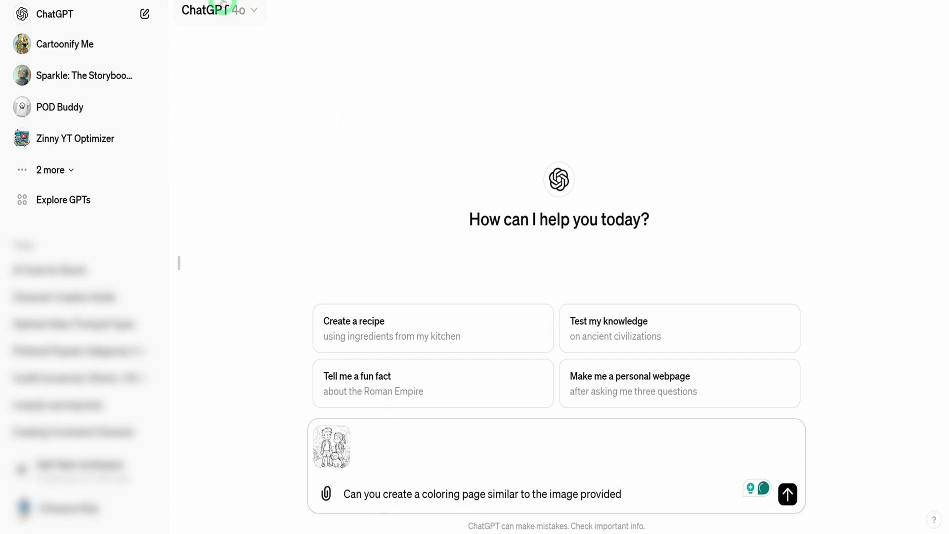
left_click(241, 11)
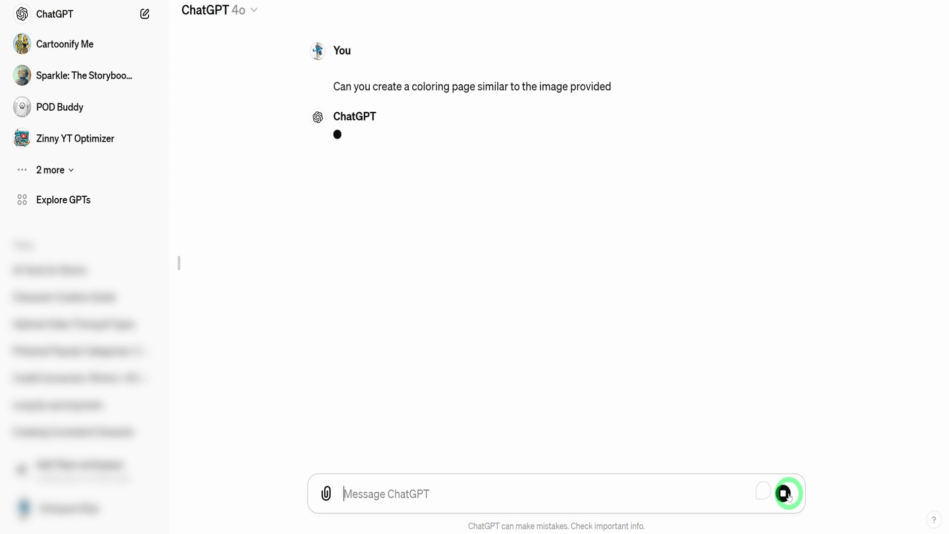
Step: Review the coloring page, then regenerate it and view the second version enlarged
scroll(721, 302, "up", 4)
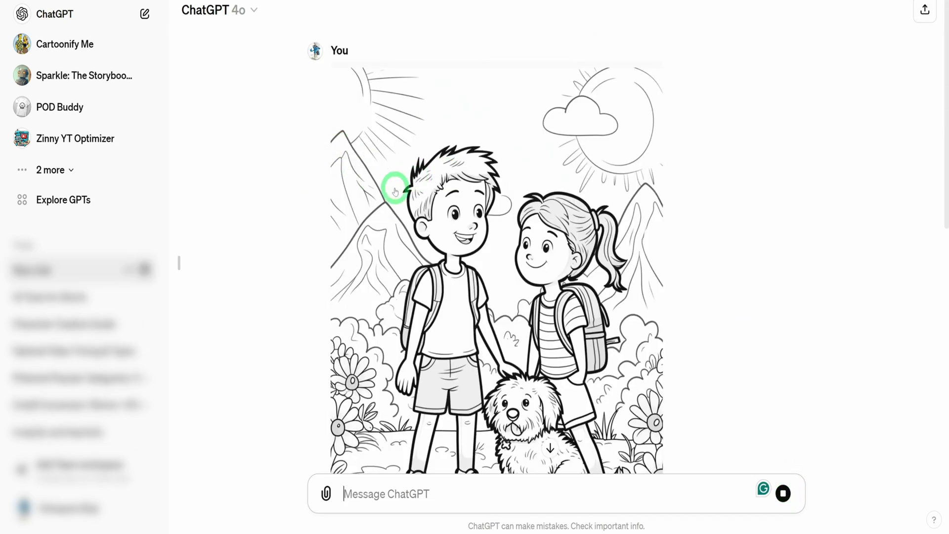
scroll(396, 193, "down", 10)
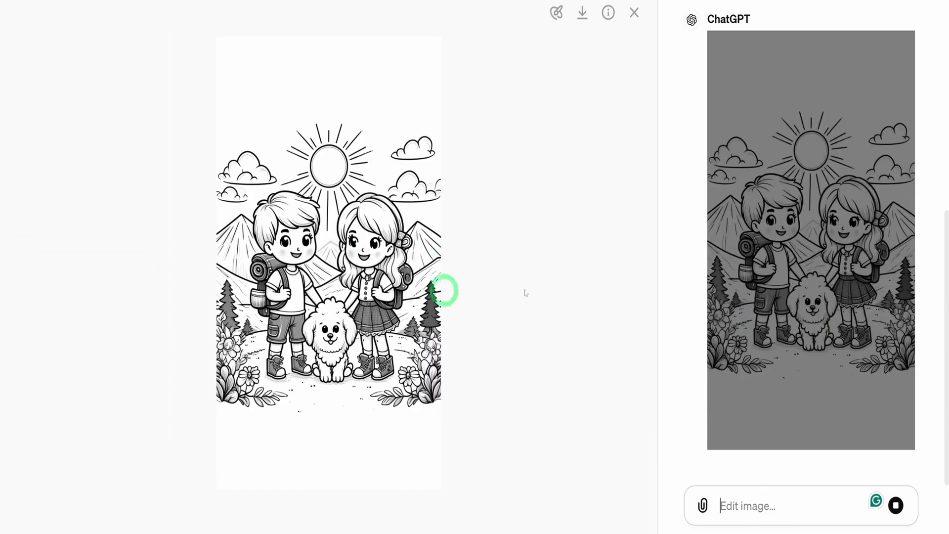
scroll(847, 272, "up", 10)
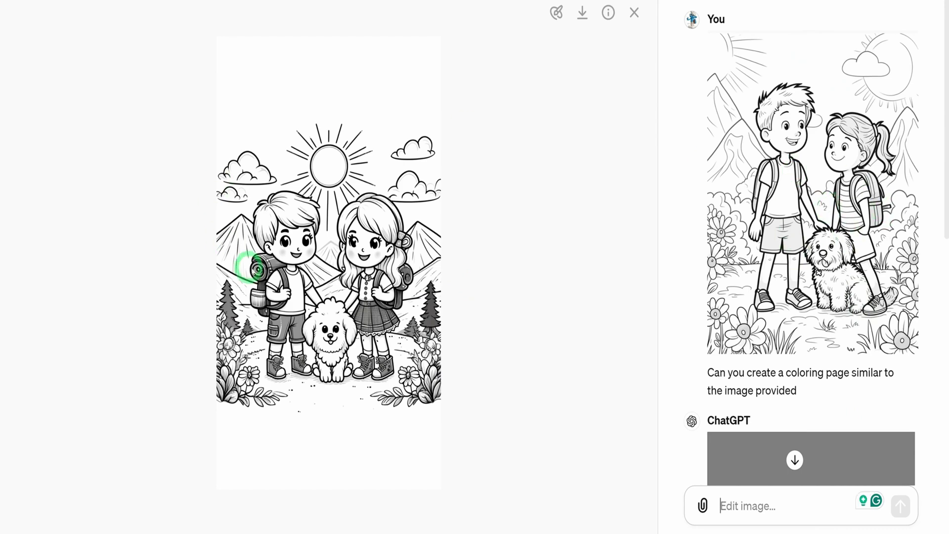
left_click(633, 14)
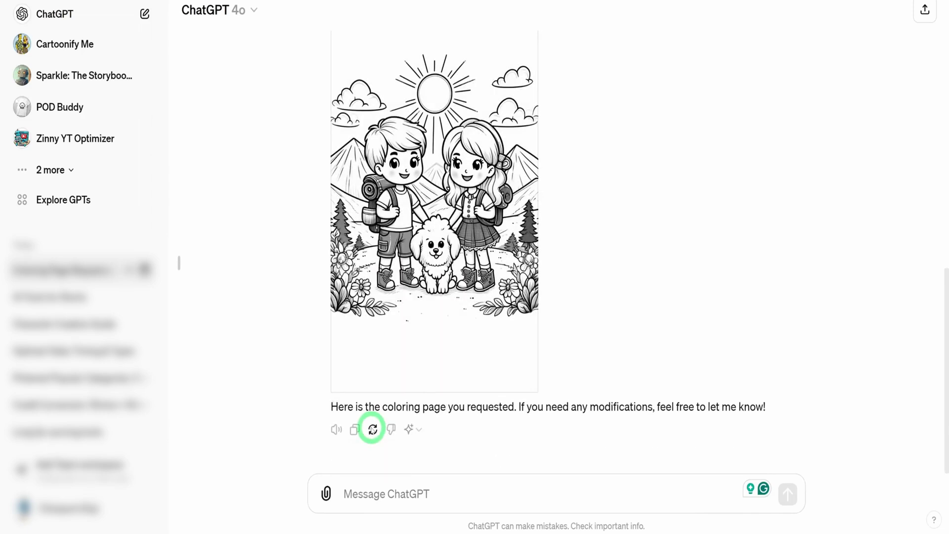
left_click(370, 427)
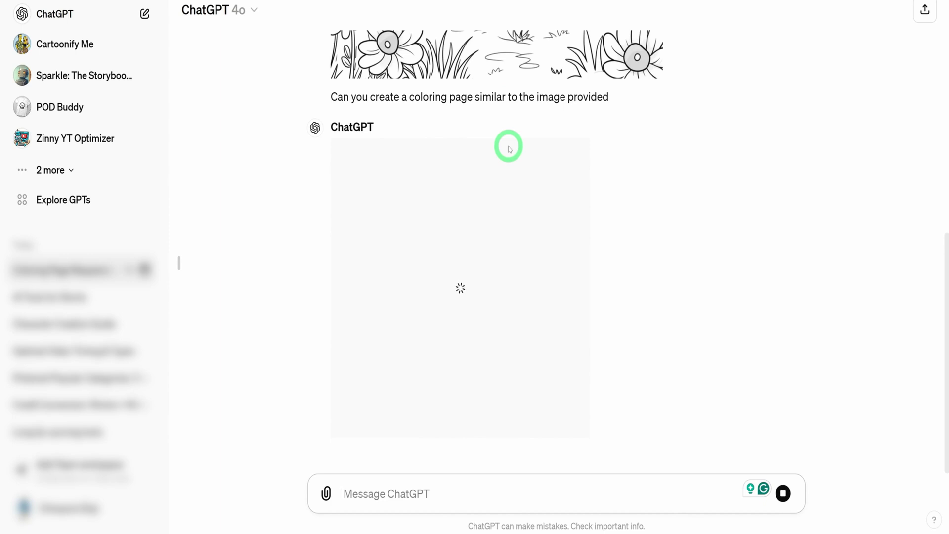
left_click(413, 212)
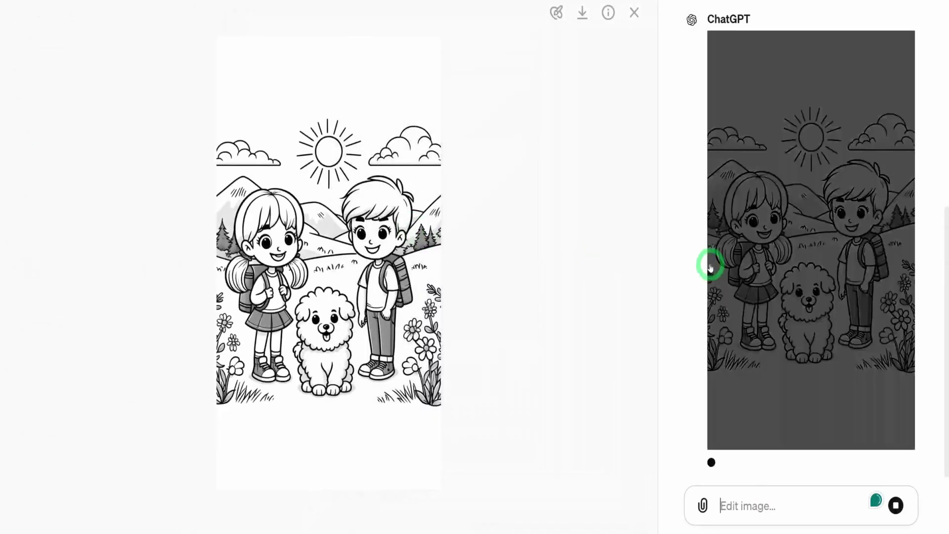
scroll(784, 240, "up", 8)
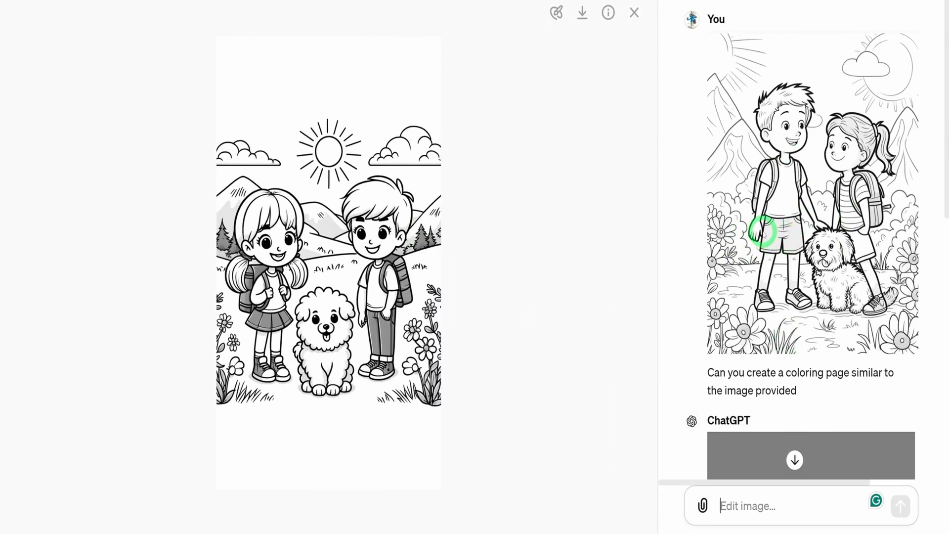
left_click(634, 13)
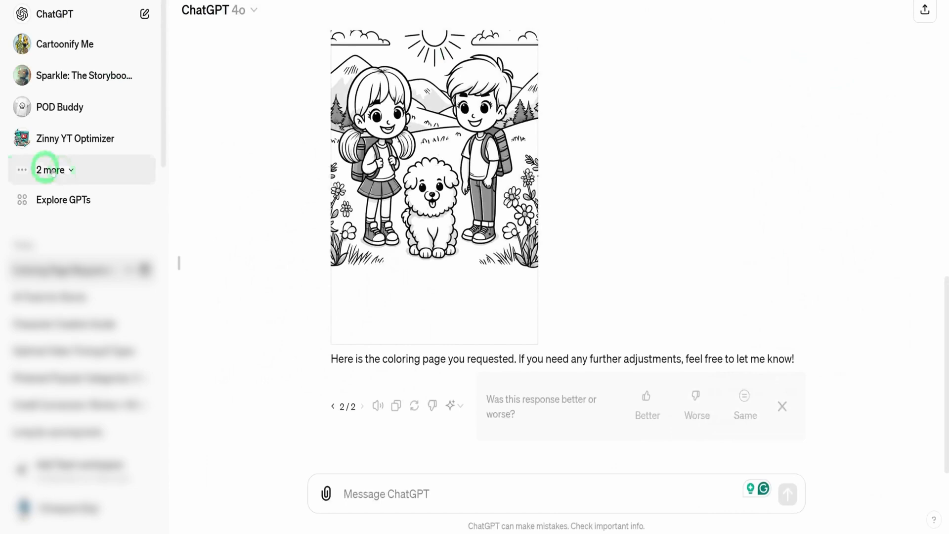
Step: Open Explore GPTs and scroll to the By ChatGPT section with Coloring Book Hero
left_click(51, 197)
scroll(494, 227, "down", 3)
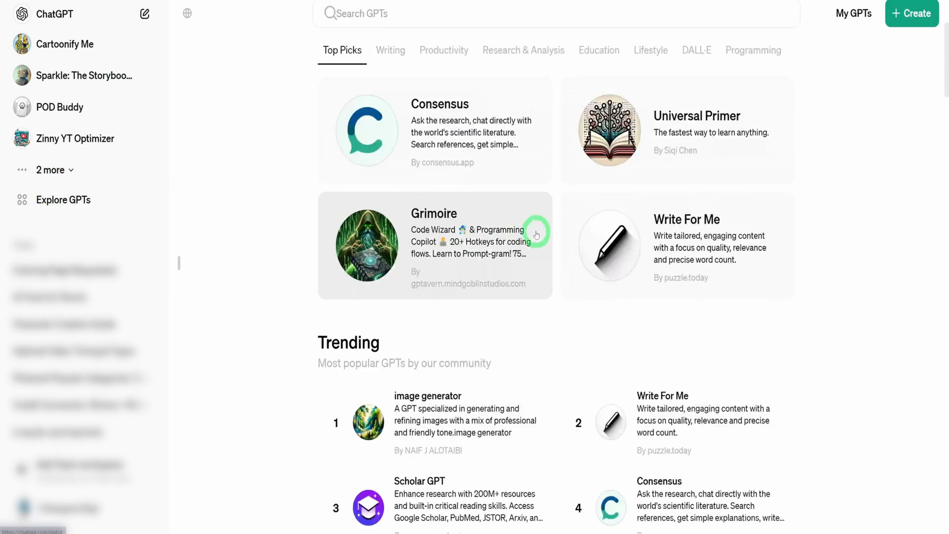
scroll(536, 233, "down", 7)
scroll(534, 231, "down", 3)
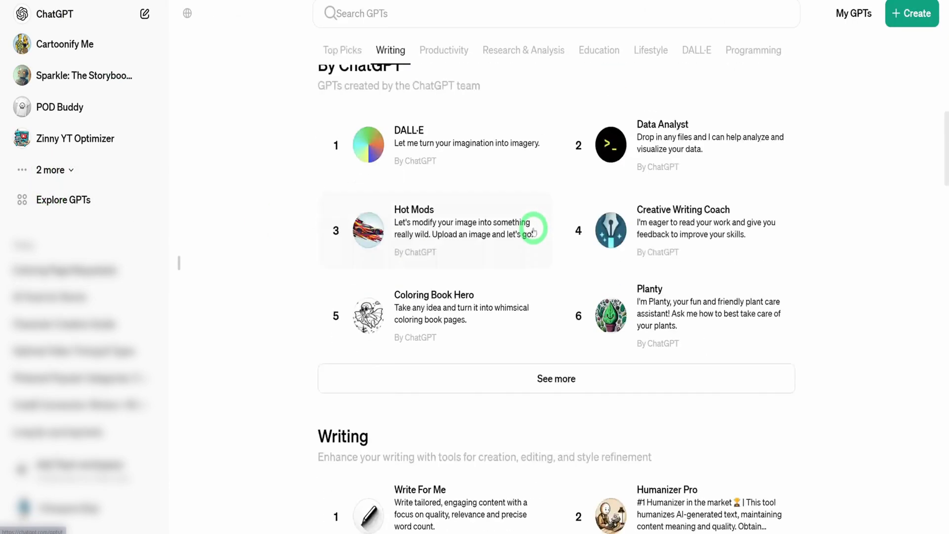